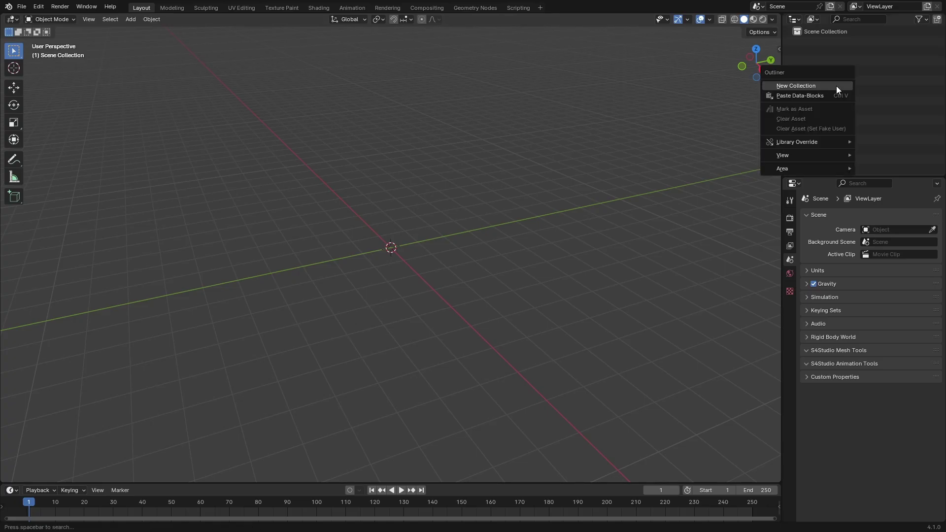
# - Rename the first collection to Circle One and add a second collection named Circle Two
pyautogui.click(835, 86)
pyautogui.doubleClick(832, 41)
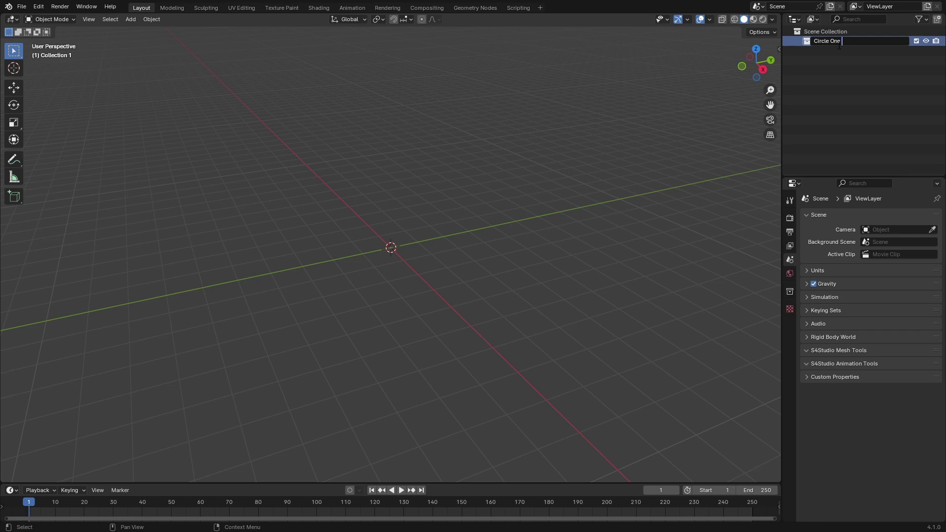
pyautogui.rightClick(840, 63)
pyautogui.click(840, 59)
pyautogui.doubleClick(841, 51)
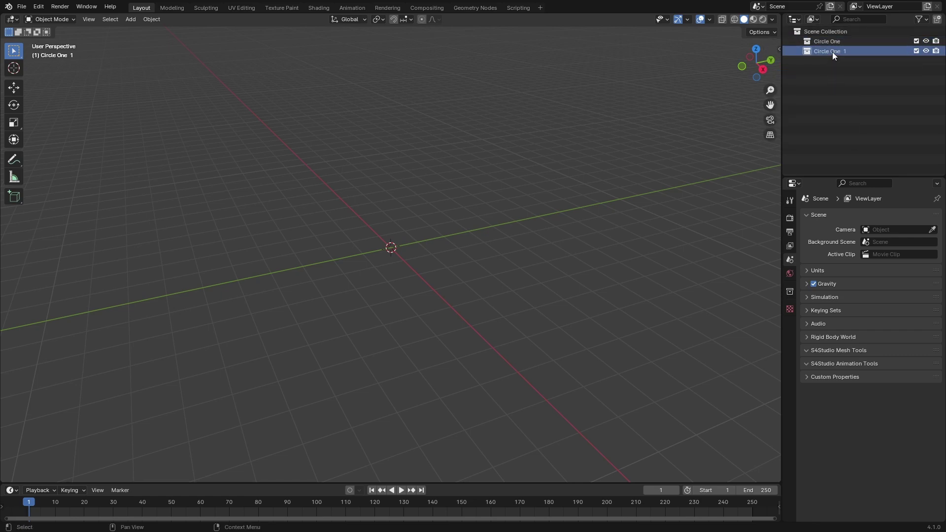
pyautogui.write('Circle TW')
# - Colour-tag Circle One red and Circle Two orange in the outliner
pyautogui.rightClick(813, 42)
pyautogui.click(722, 194)
pyautogui.rightClick(813, 51)
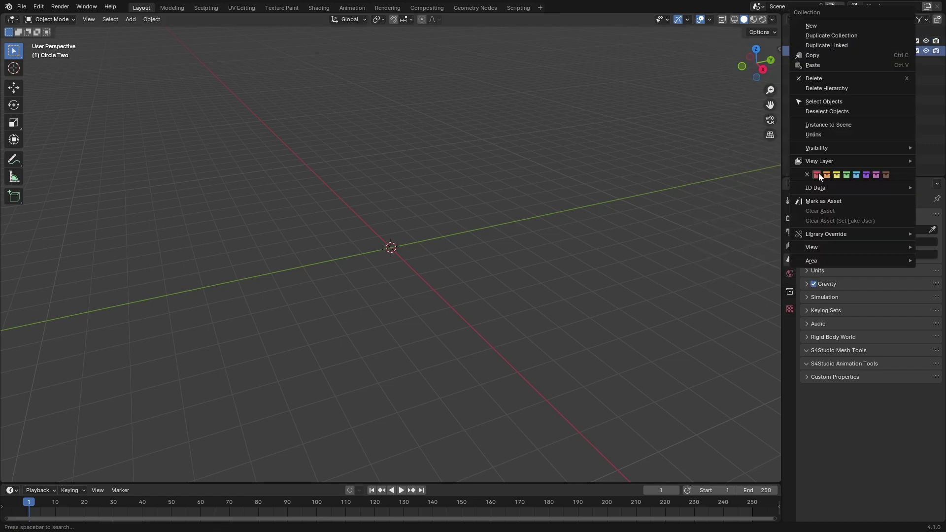
pyautogui.click(818, 173)
pyautogui.hotkey('shift', 'a')
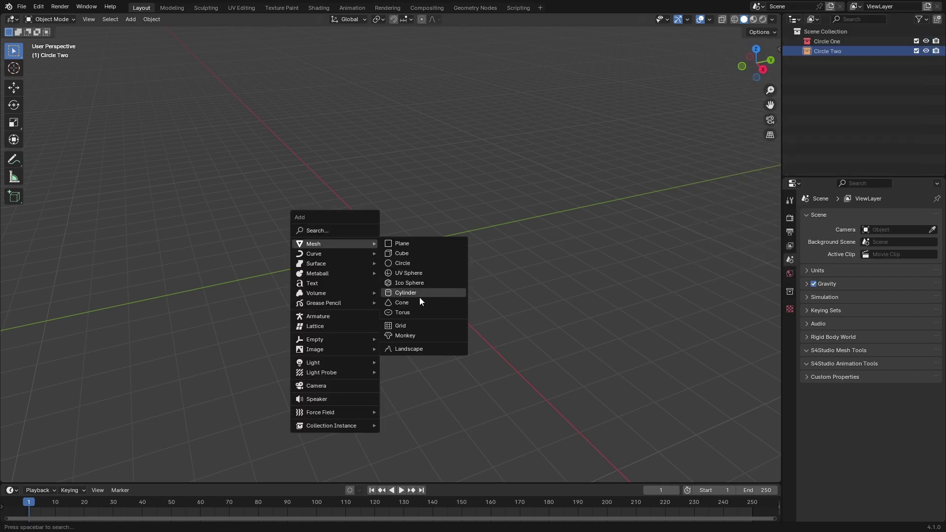
# - Add a cylinder mesh with 6 vertices to form a hexagonal prism
pyautogui.click(419, 297)
pyautogui.click(57, 474)
pyautogui.click(117, 356)
pyautogui.write('3')
pyautogui.press('Return')
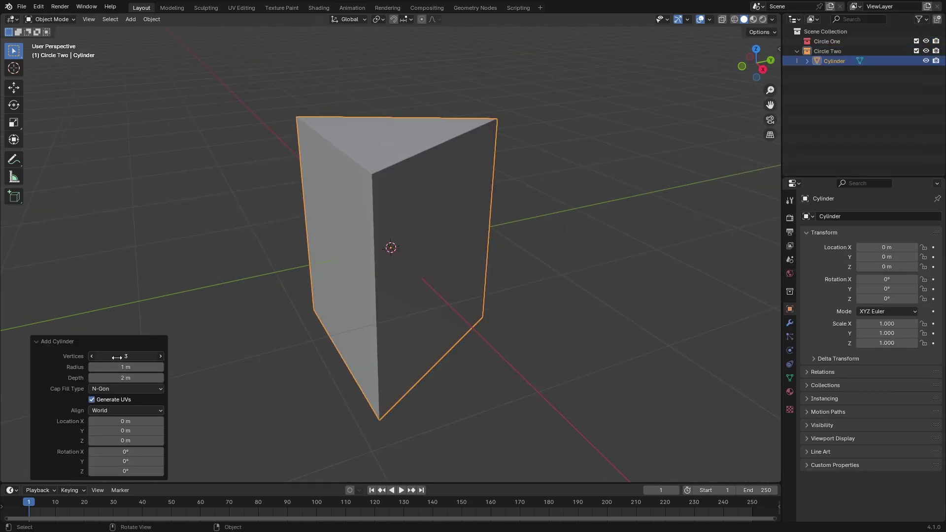
pyautogui.click(164, 359)
# - Flatten the prism along its height and paste a copy raised above it
pyautogui.click(14, 123)
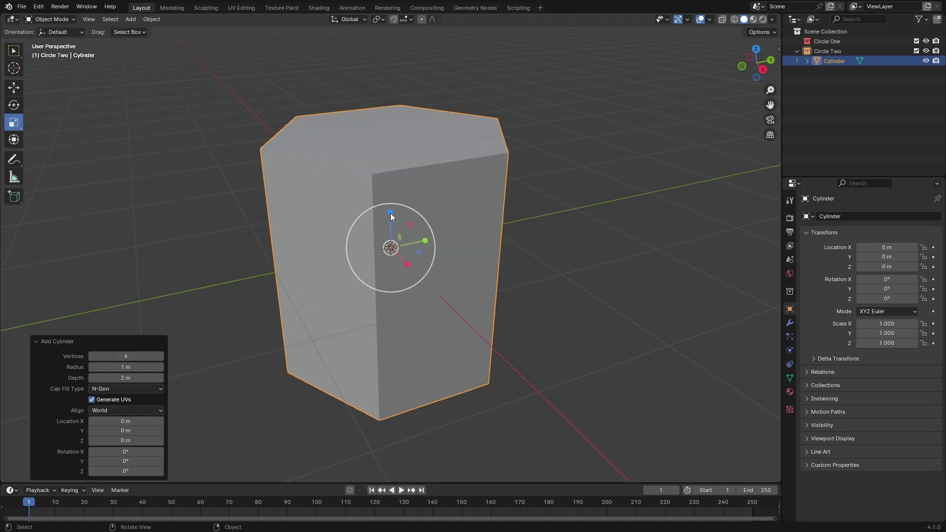
pyautogui.moveTo(390, 213)
pyautogui.mouseDown()
pyautogui.moveTo(389, 245)
pyautogui.moveTo(530, 146)
pyautogui.mouseUp()
pyautogui.hotkey('ctrl', 'v')
pyautogui.click(530, 146)
pyautogui.scroll(-2, 439, 167)
# - Add a Bézier circle around the prisms scaled to 2.095
pyautogui.hotkey('shift', 'a')
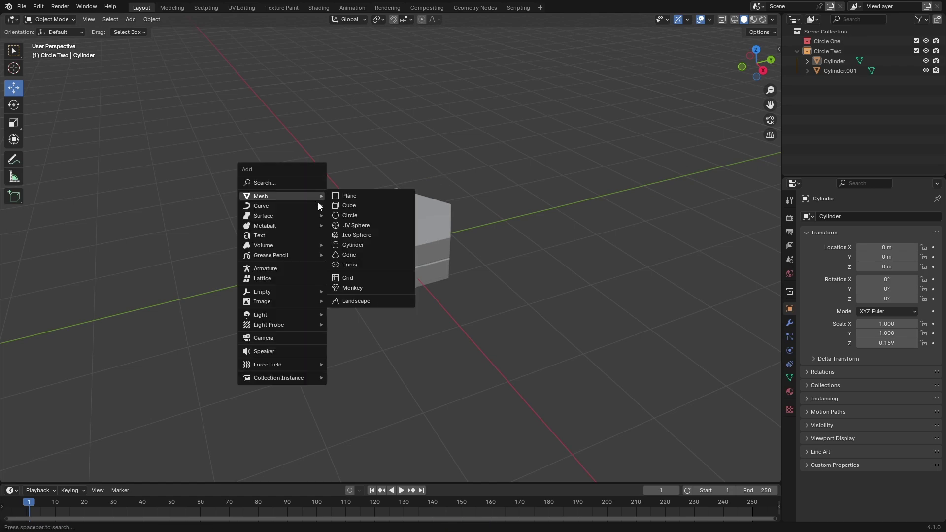
pyautogui.click(355, 217)
pyautogui.press('s')
pyautogui.click(552, 209)
pyautogui.press('Tab')
pyautogui.press('Tab')
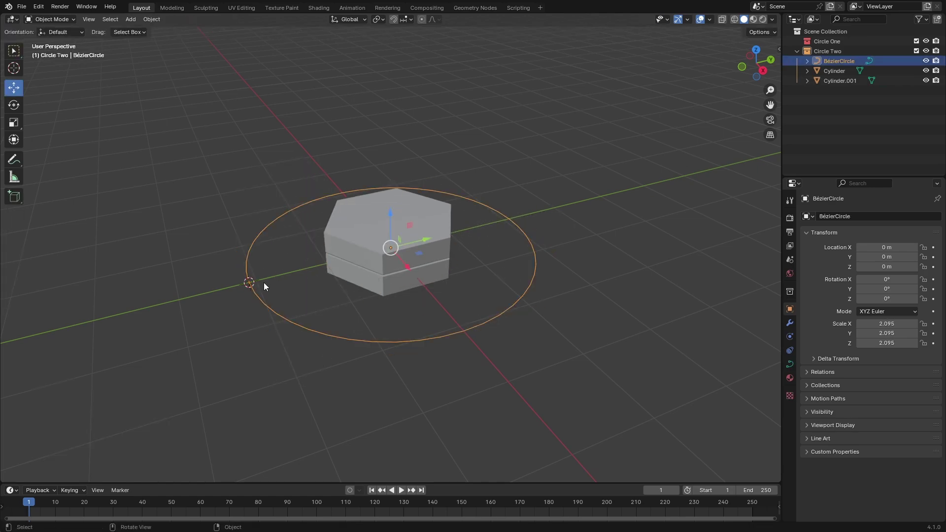
# - Add a plain axes Empty and parent it to the Bézier circle with Follow Path
pyautogui.hotkey('shift', 'a')
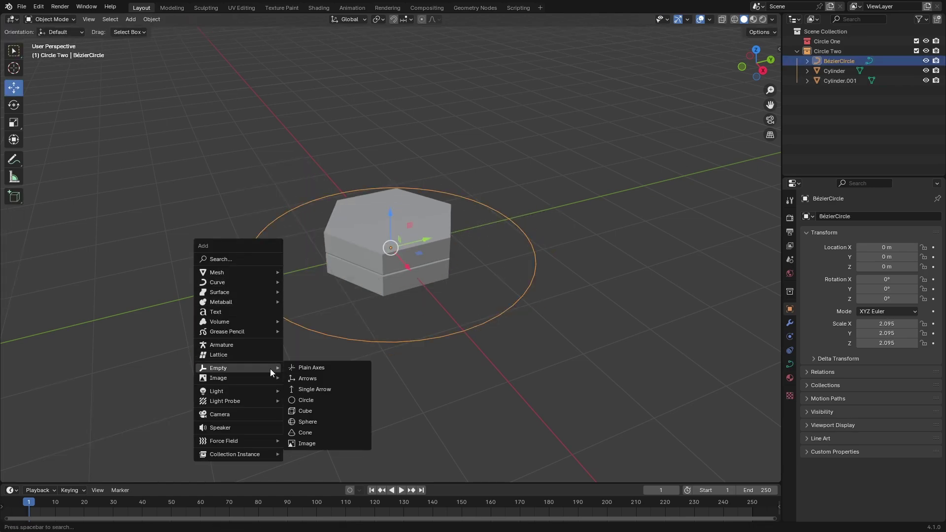
pyautogui.click(310, 368)
pyautogui.keyDown('shift'); pyautogui.click(276, 226); pyautogui.keyUp('shift')
pyautogui.hotkey('ctrl', 'p')
pyautogui.click(277, 269)
pyautogui.click(249, 282)
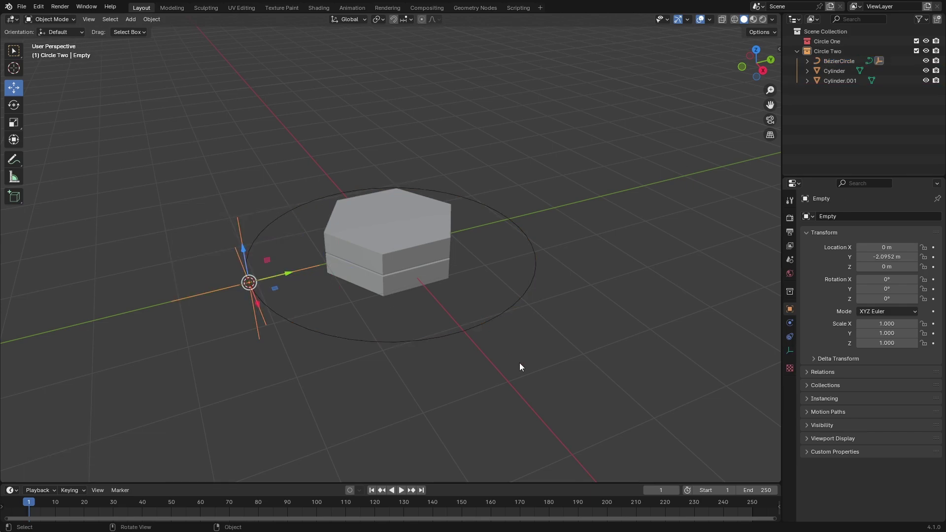
pyautogui.press('s')
pyautogui.click(285, 288)
pyautogui.press('space')
# - Set the circle's Path Animation frames to 200 and the scene start frame to 0
pyautogui.click(539, 262)
pyautogui.click(789, 361)
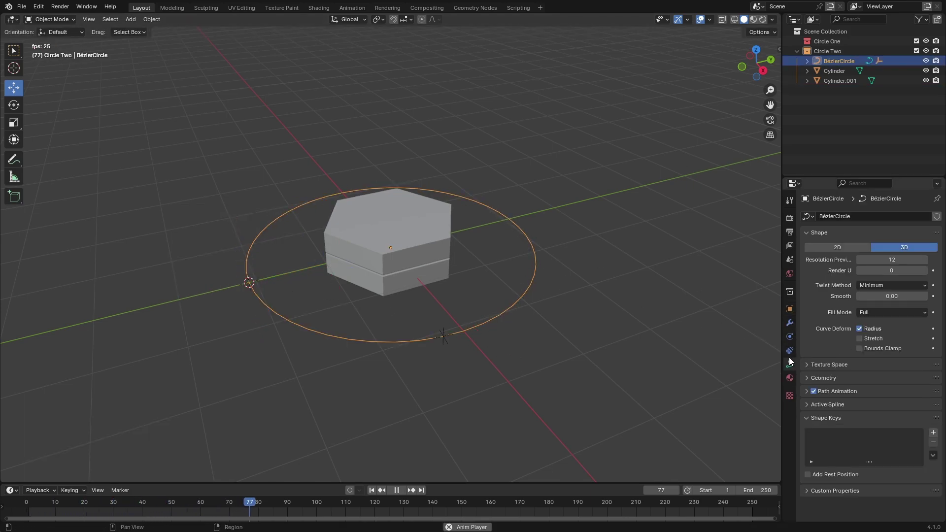
pyautogui.click(843, 392)
pyautogui.scroll(-1, 867, 389)
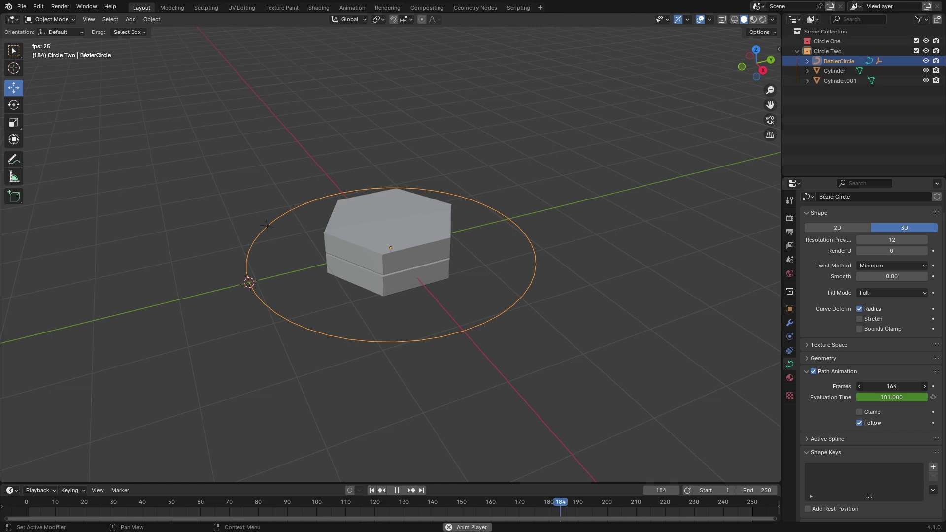
pyautogui.moveTo(891, 386); pyautogui.dragTo(901, 386)
pyautogui.moveTo(763, 491); pyautogui.dragTo(744, 490)
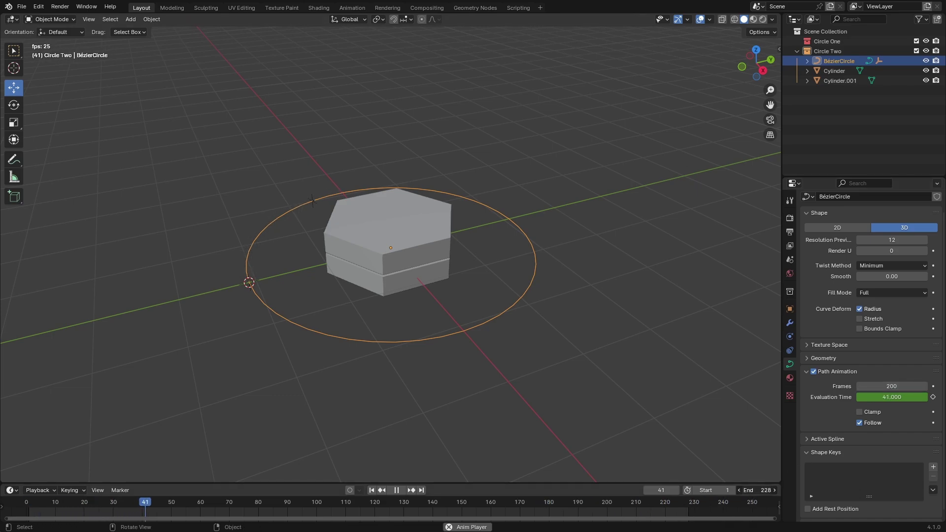
pyautogui.click(694, 490)
# - Give the upper prism a Copy Rotation constraint targeting the Empty
pyautogui.click(394, 227)
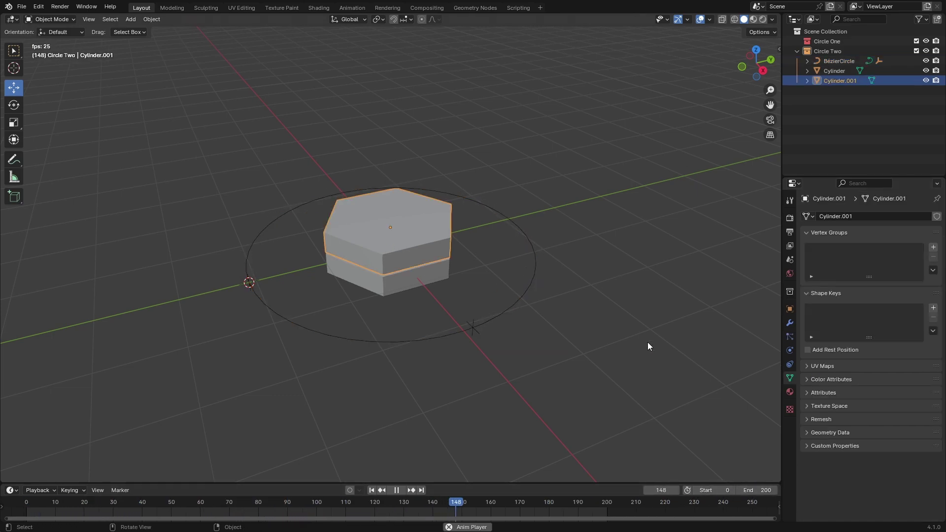
pyautogui.click(790, 364)
pyautogui.click(837, 216)
pyautogui.click(788, 250)
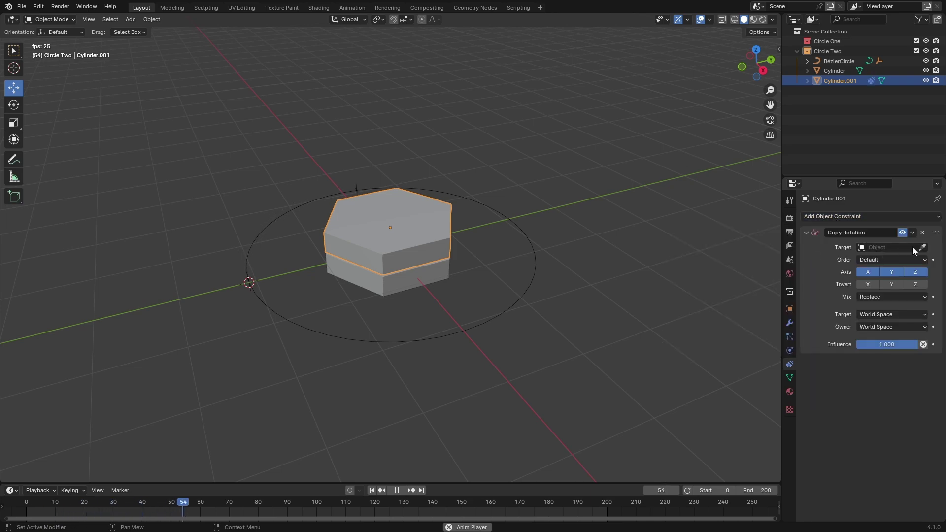
pyautogui.press('space')
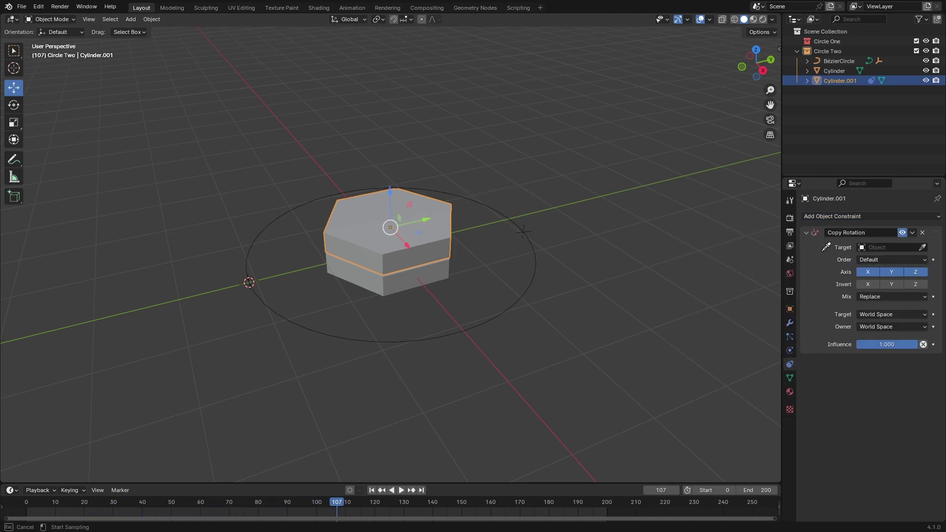
pyautogui.click(524, 231)
pyautogui.press('space')
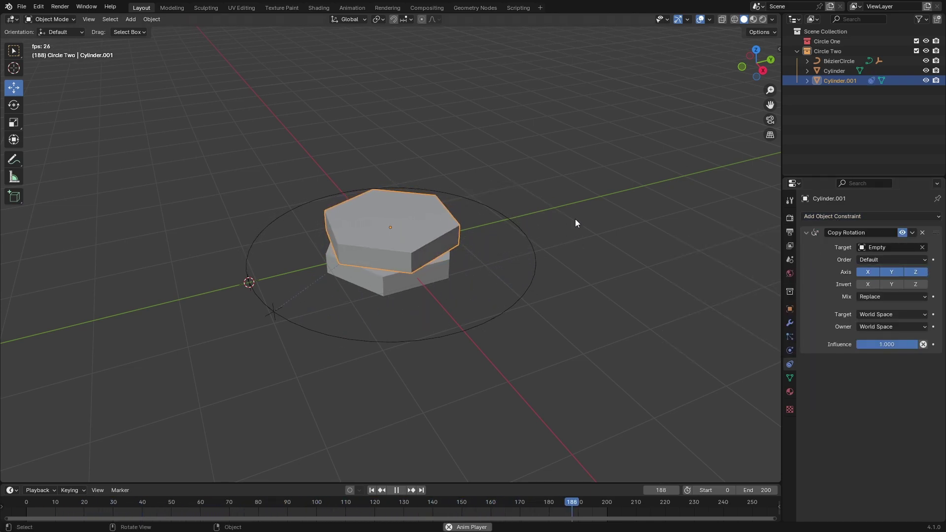
pyautogui.click(574, 224)
pyautogui.click(790, 232)
# - Set the scene frame rate to 60 fps
pyautogui.click(899, 306)
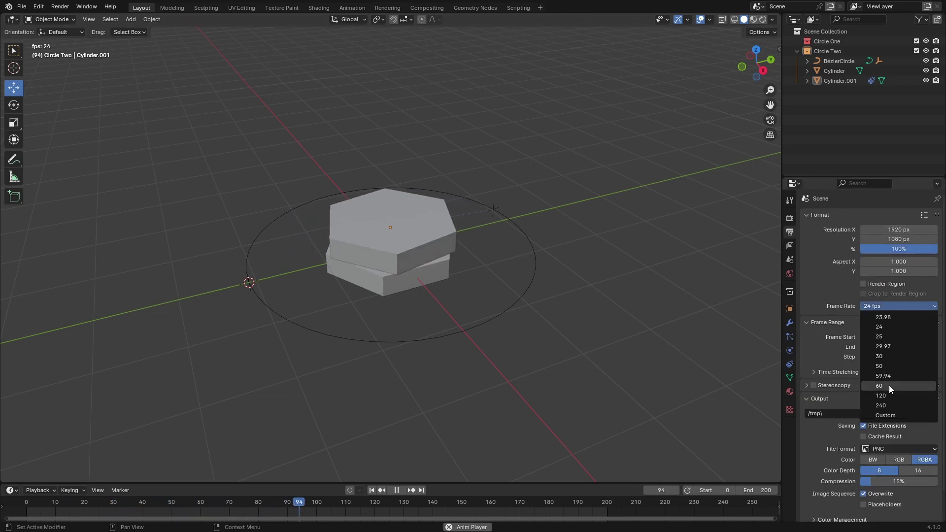
pyautogui.click(889, 385)
pyautogui.click(517, 302)
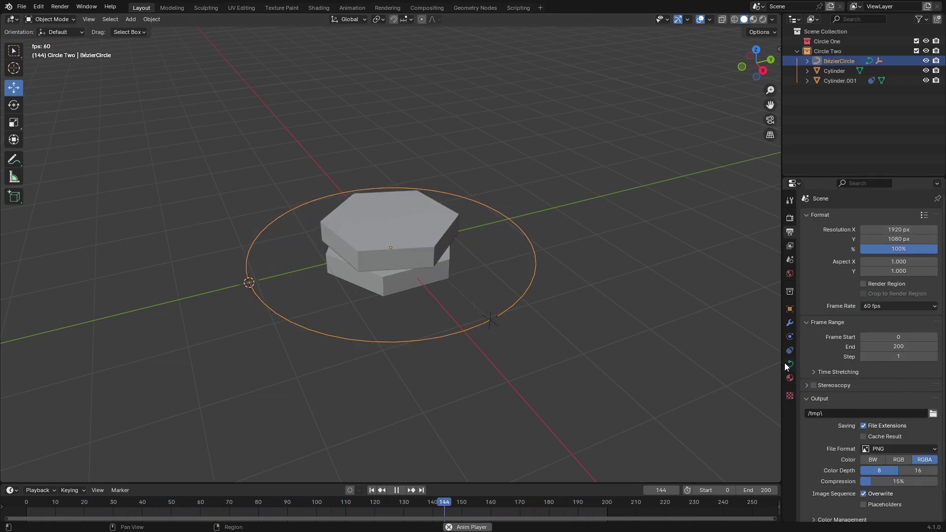
pyautogui.click(790, 364)
# - Set the Bézier circle's Path Animation frames and the scene end frame to 400
pyautogui.moveTo(891, 405)
pyautogui.mouseDown()
pyautogui.moveTo(921, 406)
pyautogui.moveTo(859, 405)
pyautogui.mouseUp()
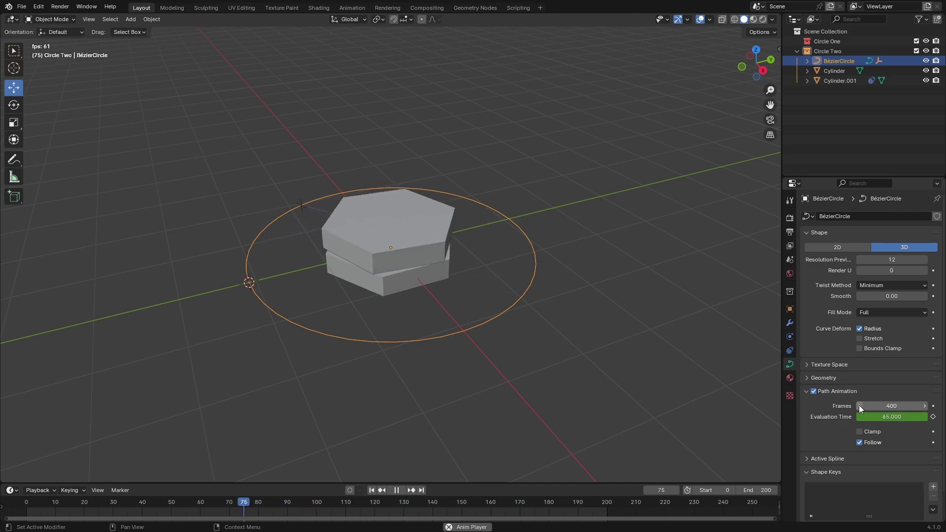
pyautogui.moveTo(758, 490); pyautogui.dragTo(778, 490)
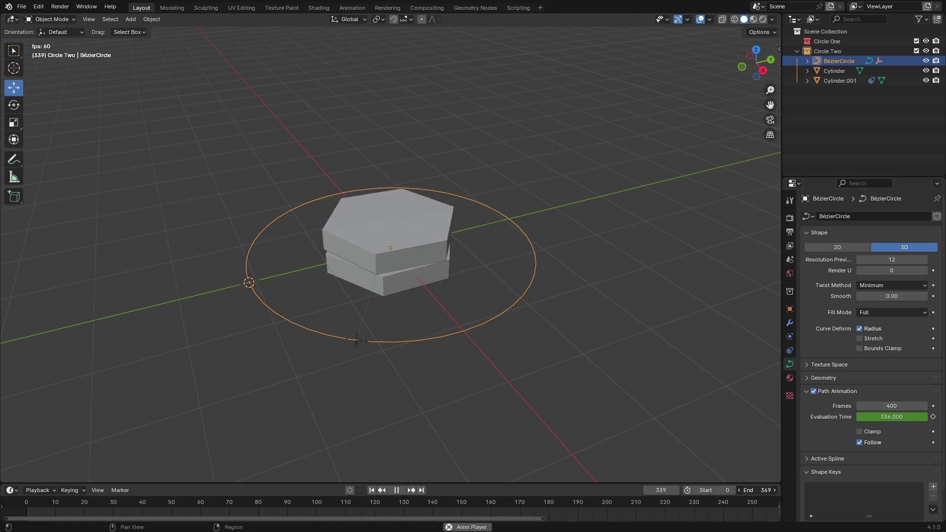
pyautogui.click(601, 294)
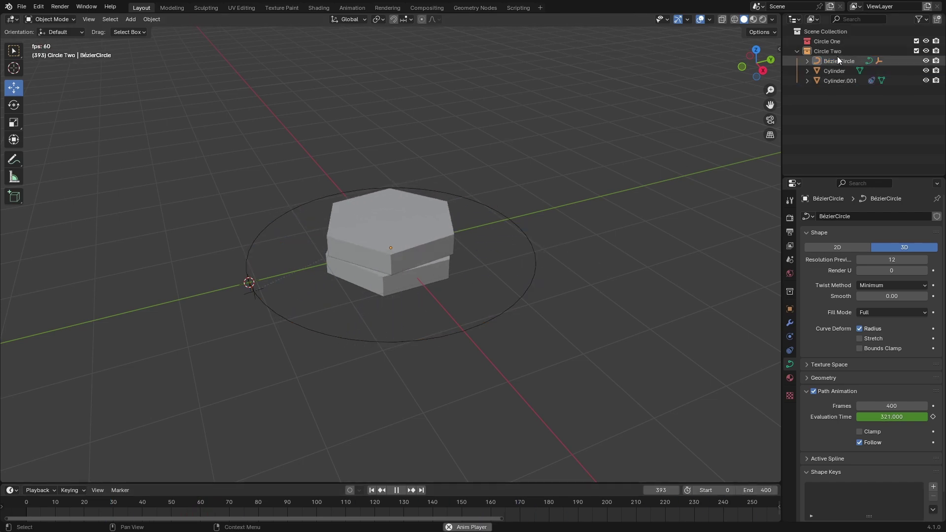
pyautogui.click(420, 213)
pyautogui.press('space')
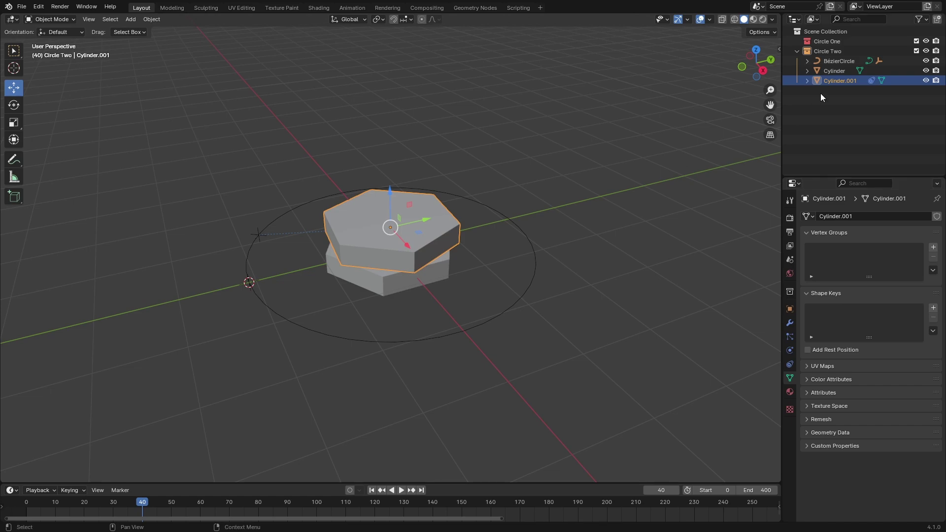
# - Move the upper prism into the Circle One collection
pyautogui.moveTo(827, 81); pyautogui.dragTo(842, 42)
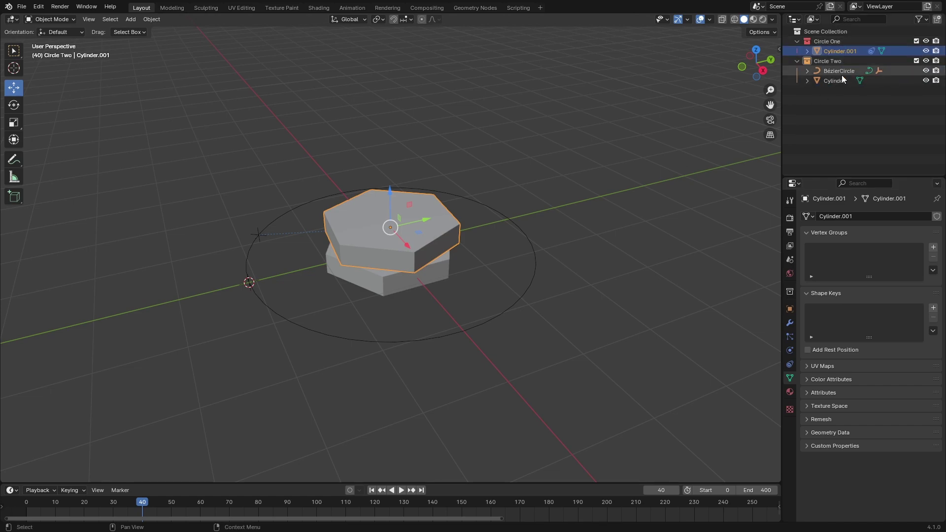
pyautogui.click(644, 179)
pyautogui.press('space')
# - Switch the render engine to Workbench and choose a view transform
pyautogui.click(790, 217)
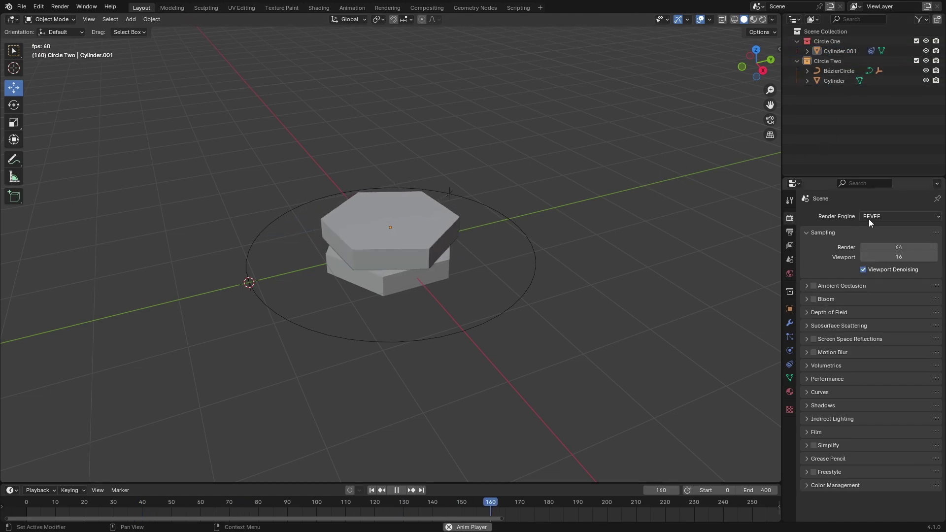
pyautogui.click(868, 217)
pyautogui.click(881, 238)
pyautogui.scroll(-2, 826, 492)
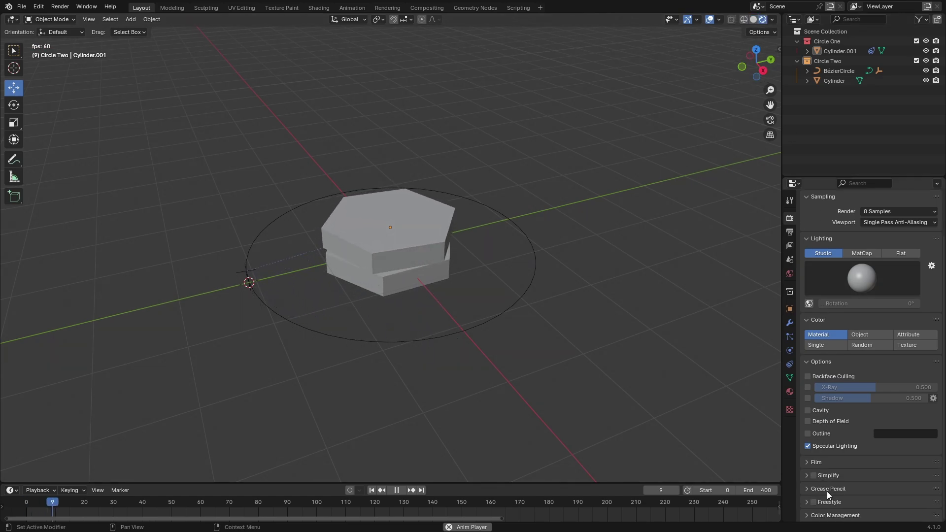
pyautogui.scroll(-2, 839, 499)
pyautogui.click(885, 490)
pyautogui.click(879, 442)
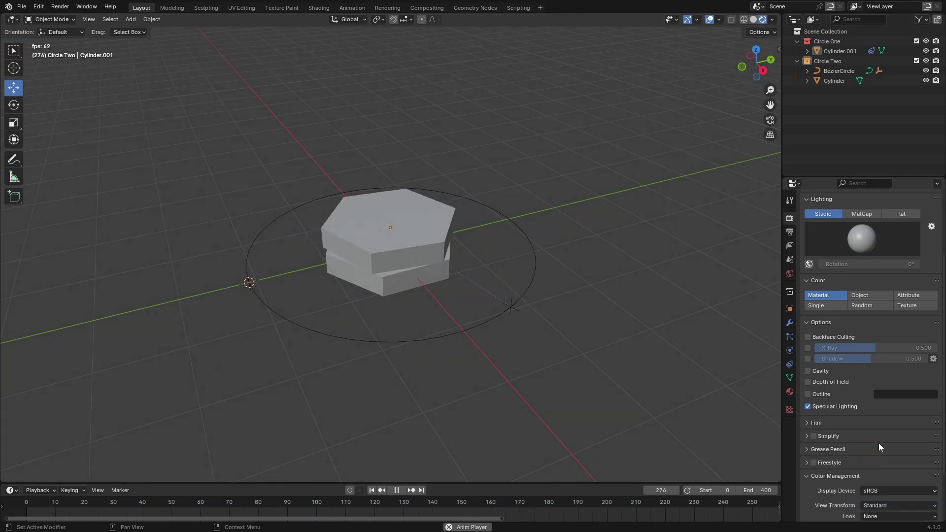
# - Make the world viewport background colour black
pyautogui.click(789, 272)
pyautogui.click(832, 232)
pyautogui.click(890, 247)
pyautogui.moveTo(918, 166); pyautogui.dragTo(919, 186)
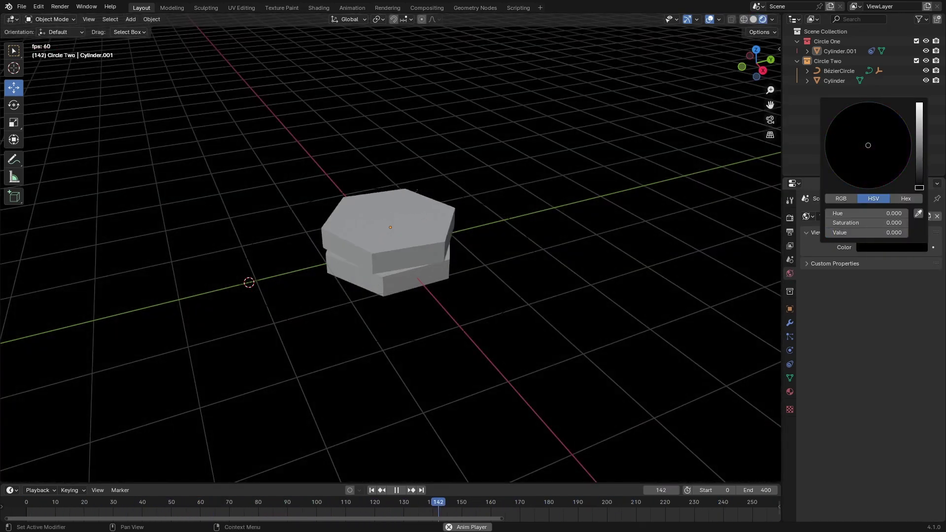
# - Set Workbench lighting to Flat with a single black object colour
pyautogui.click(790, 219)
pyautogui.click(891, 302)
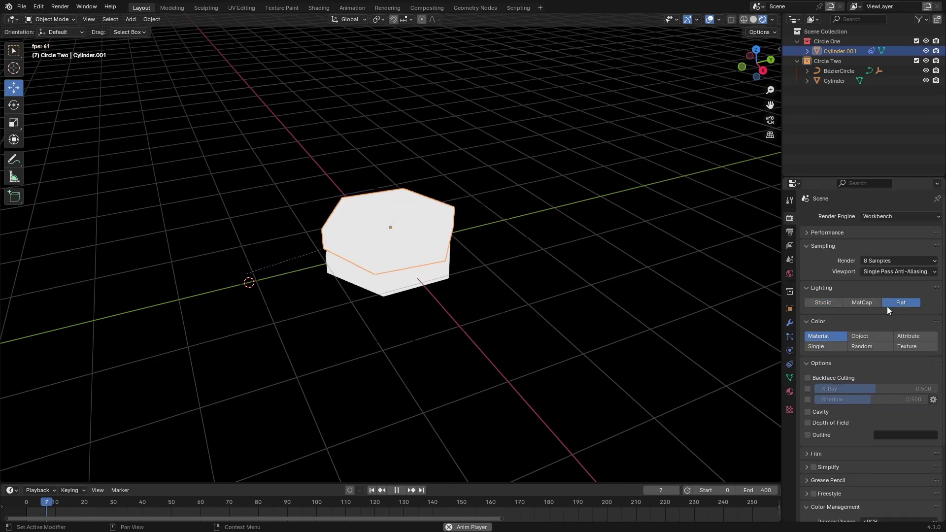
pyautogui.click(824, 348)
pyautogui.click(869, 359)
pyautogui.moveTo(923, 222); pyautogui.dragTo(923, 301)
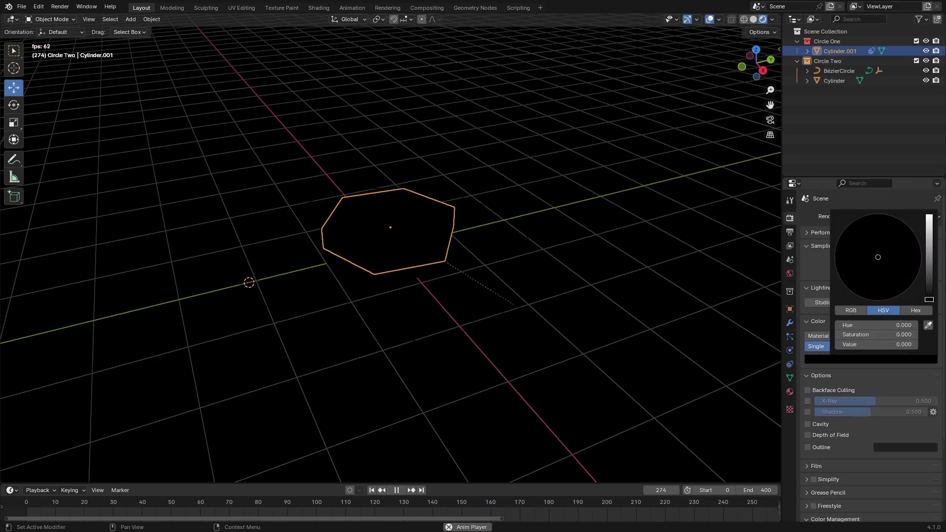
# - Toggle viewport overlays, switch to solid shading, and stop playback
pyautogui.click(711, 19)
pyautogui.click(753, 19)
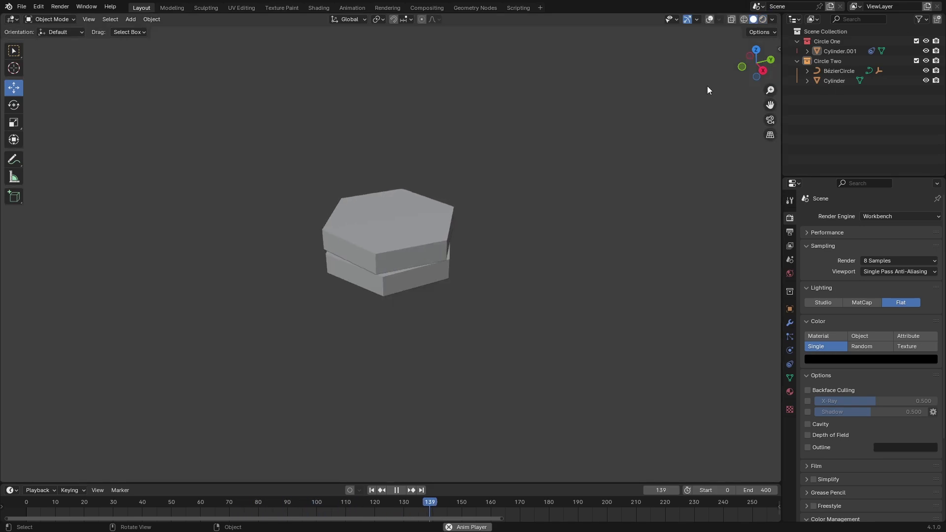
pyautogui.click(715, 18)
pyautogui.press('space')
# - Enlarge the properties area and bring up the View Layer Freestyle settings
pyautogui.moveTo(782, 170); pyautogui.dragTo(627, 169)
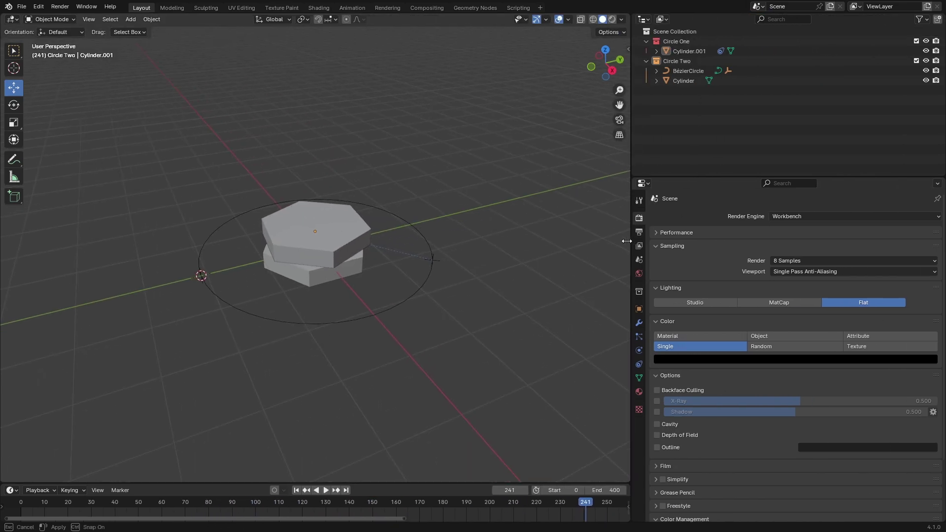
pyautogui.moveTo(788, 176); pyautogui.dragTo(789, 95)
pyautogui.click(635, 159)
pyautogui.click(635, 135)
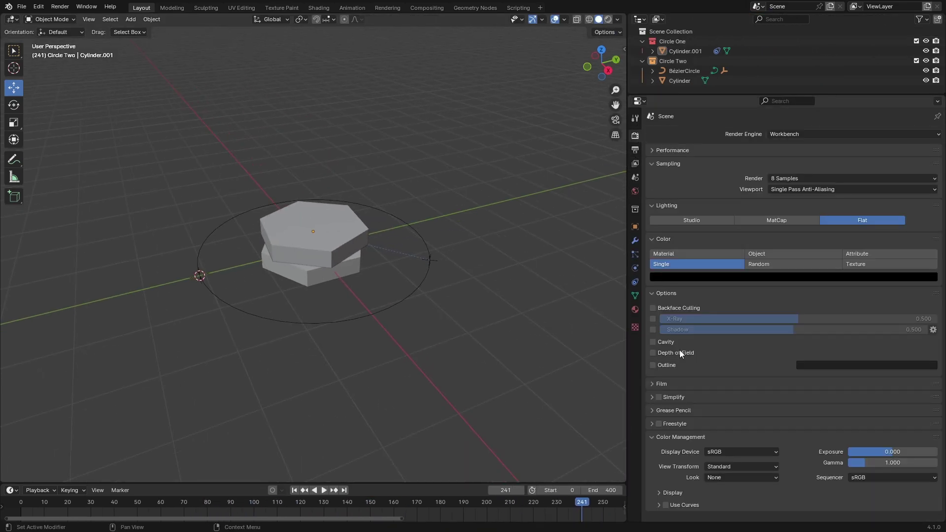
pyautogui.click(635, 163)
pyautogui.scroll(-10, 711, 203)
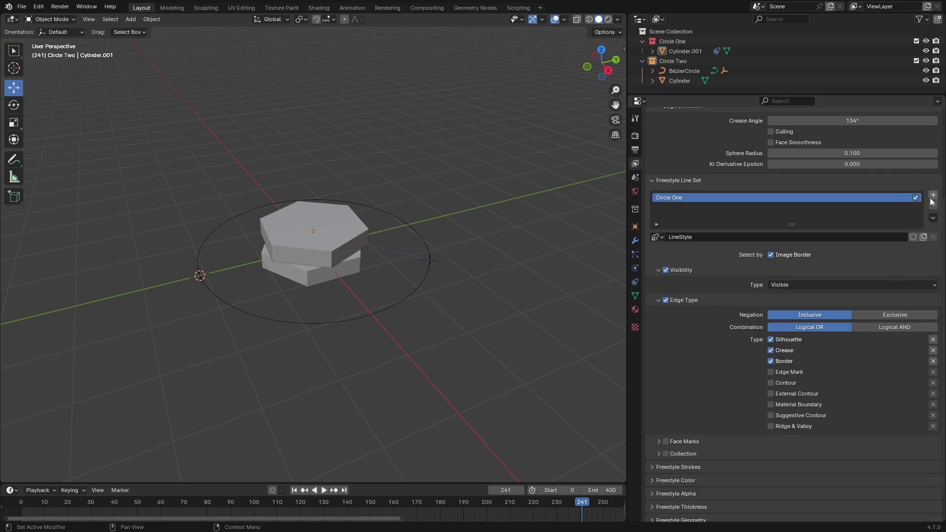
# - Add a Freestyle line set and name it and its line style Circle Two
pyautogui.click(933, 195)
pyautogui.click(673, 61)
pyautogui.doubleClick(688, 206)
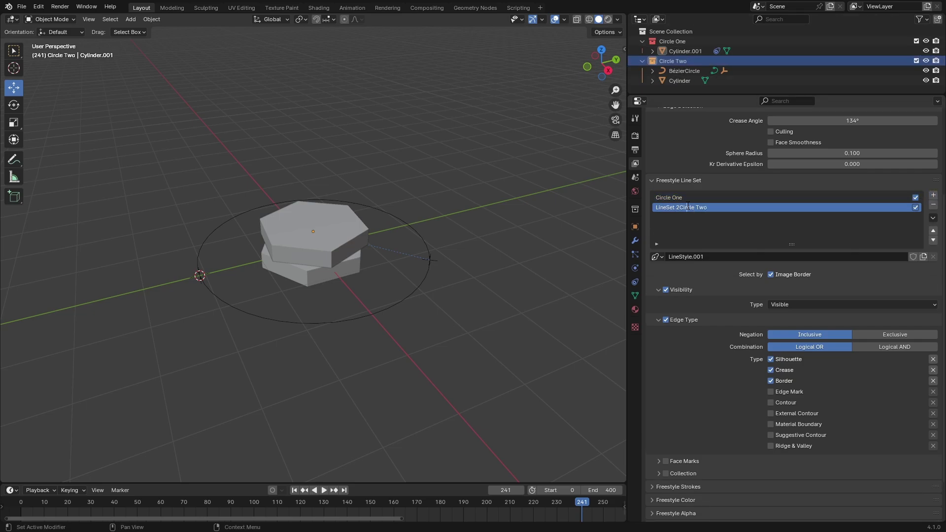
pyautogui.click(697, 198)
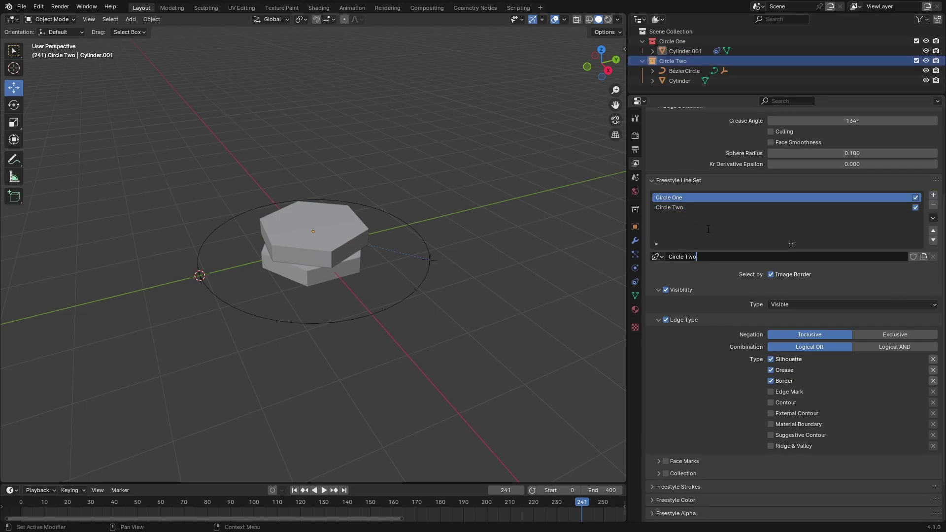
pyautogui.click(688, 207)
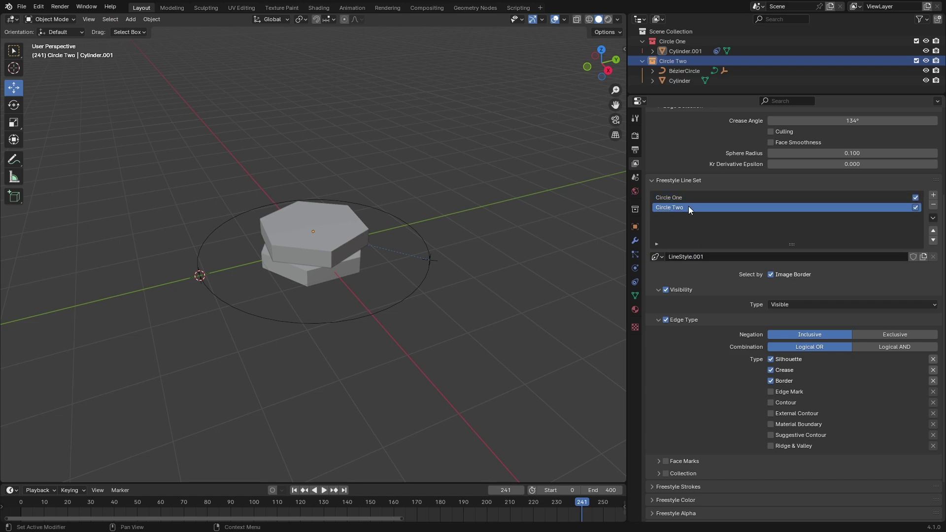
pyautogui.doubleClick(684, 61)
pyautogui.hotkey('ctrl', 'c')
pyautogui.doubleClick(683, 209)
pyautogui.doubleClick(701, 255)
pyautogui.hotkey('ctrl', 'v')
# - Limit the Circle One line set to the Circle One collection
pyautogui.click(690, 198)
pyautogui.scroll(-2, 706, 358)
pyautogui.click(671, 424)
pyautogui.click(857, 437)
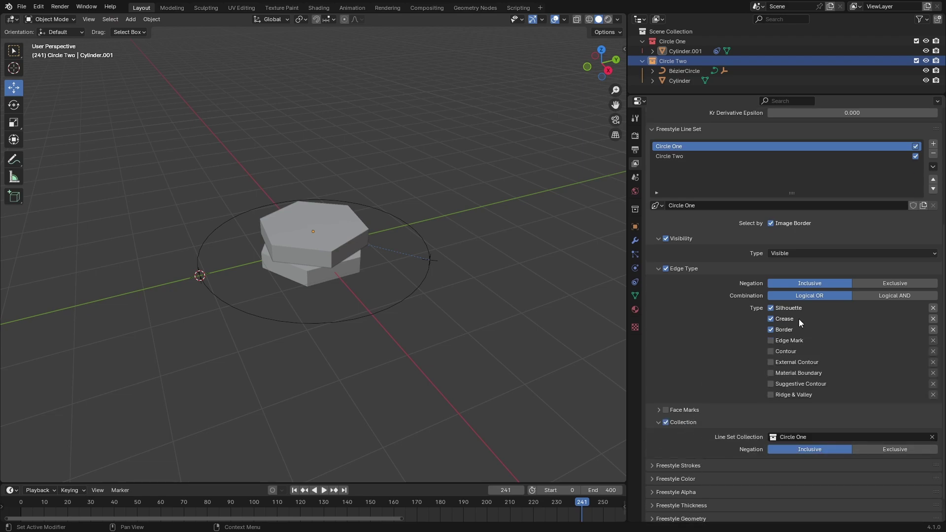
pyautogui.click(690, 156)
pyautogui.click(827, 437)
pyautogui.click(796, 343)
# - Review the Circle One line set's Freestyle thickness settings
pyautogui.click(687, 146)
pyautogui.scroll(-1, 693, 321)
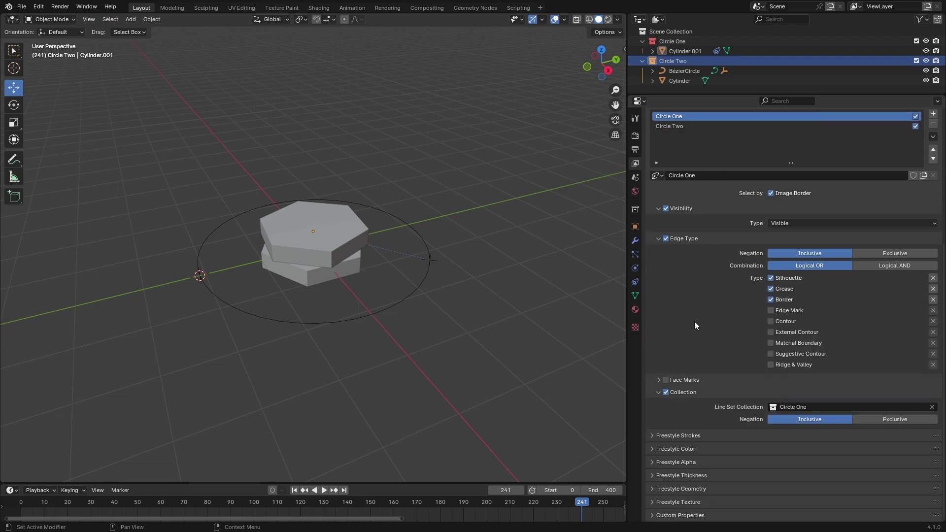
pyautogui.click(699, 473)
pyautogui.scroll(-2, 749, 461)
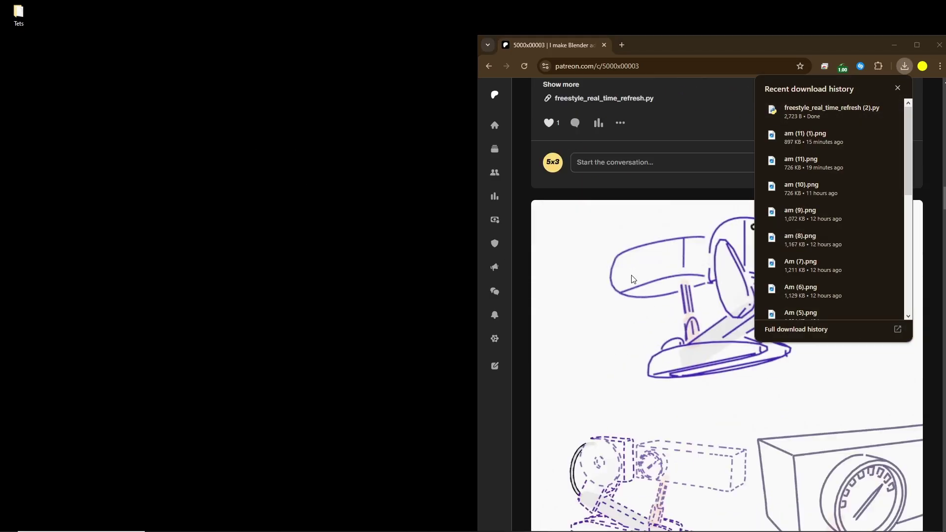
# - Download SpeedLine Kit.py from the Patreon post and drag the file into Blender
pyautogui.scroll(-8, 633, 280)
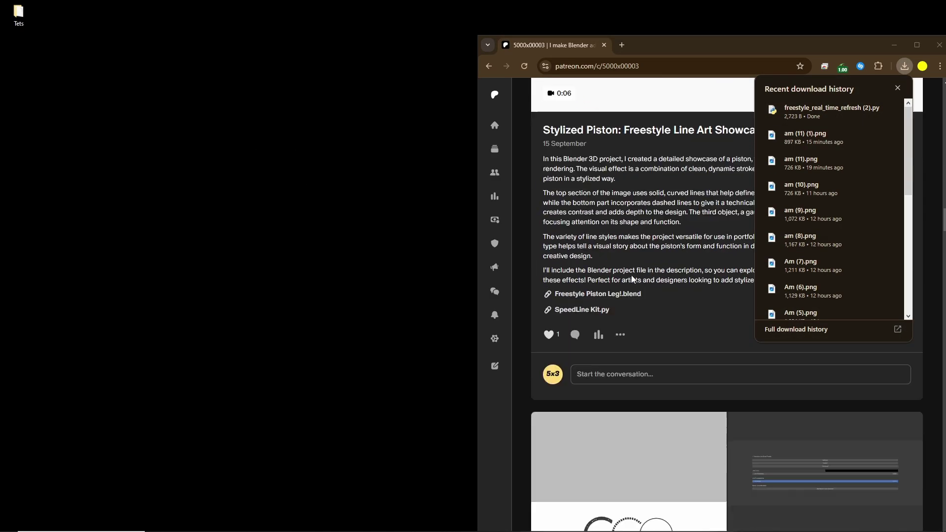
pyautogui.click(590, 329)
pyautogui.scroll(3, 657, 286)
pyautogui.scroll(2, 657, 286)
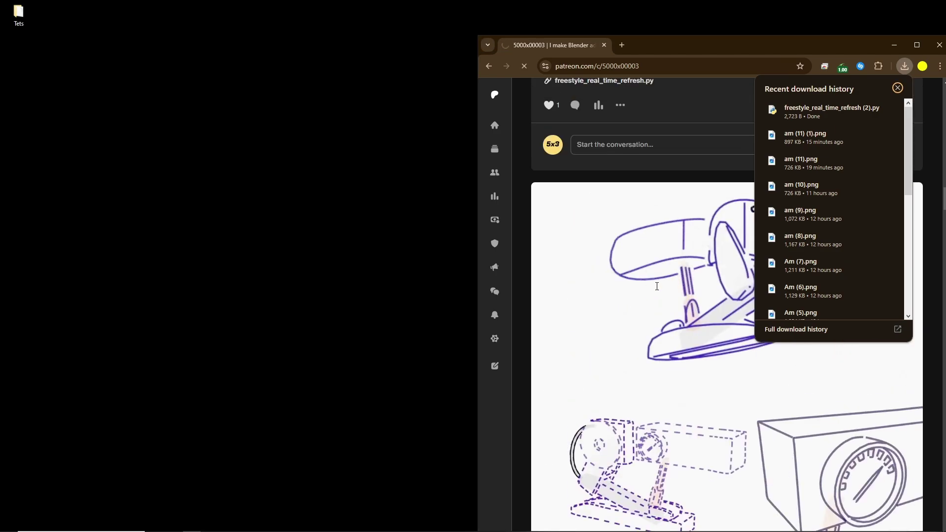
pyautogui.scroll(-2, 657, 286)
pyautogui.scroll(-6, 657, 286)
pyautogui.scroll(-2, 657, 287)
pyautogui.scroll(-3, 657, 286)
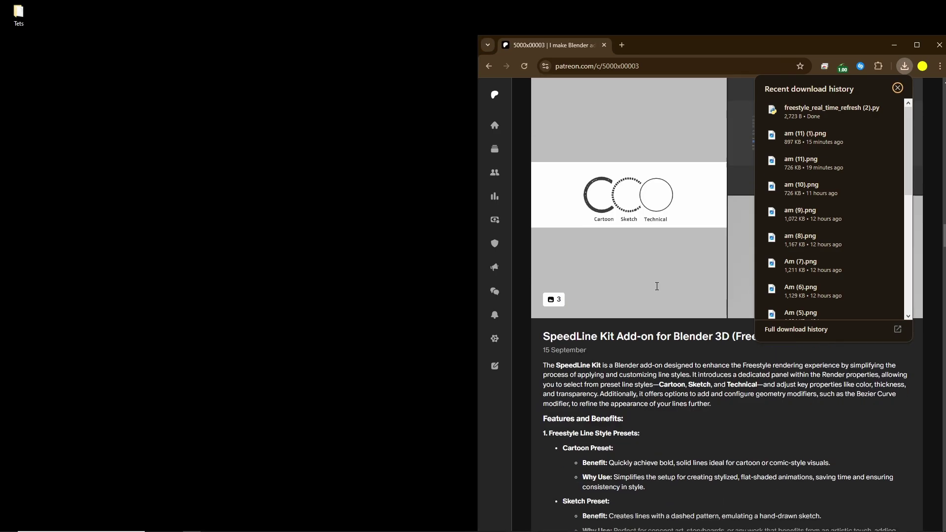
pyautogui.scroll(-4, 657, 287)
pyautogui.click(582, 393)
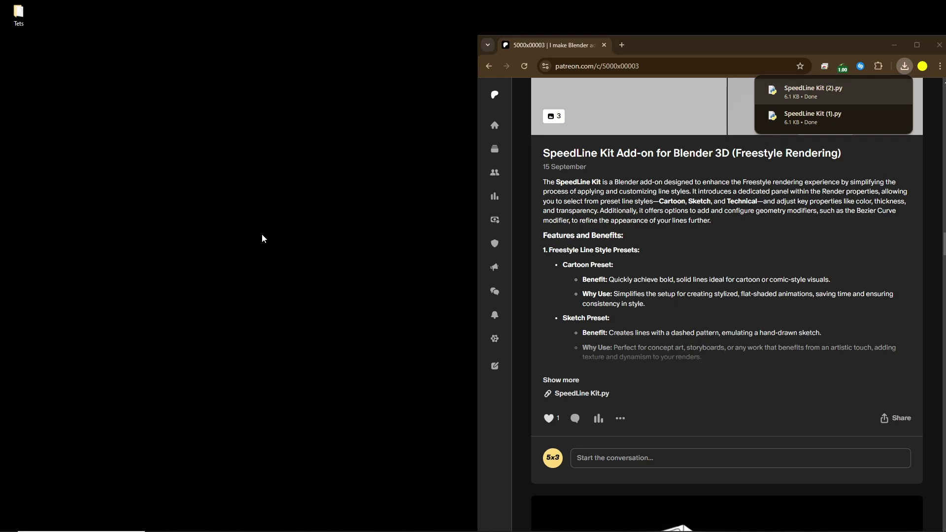
pyautogui.moveTo(812, 90); pyautogui.dragTo(717, 221)
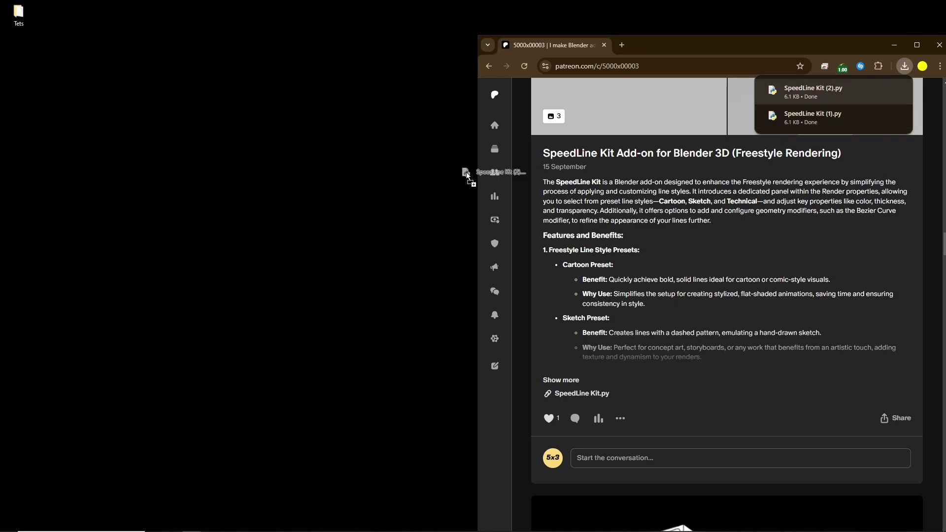
pyautogui.click(589, 61)
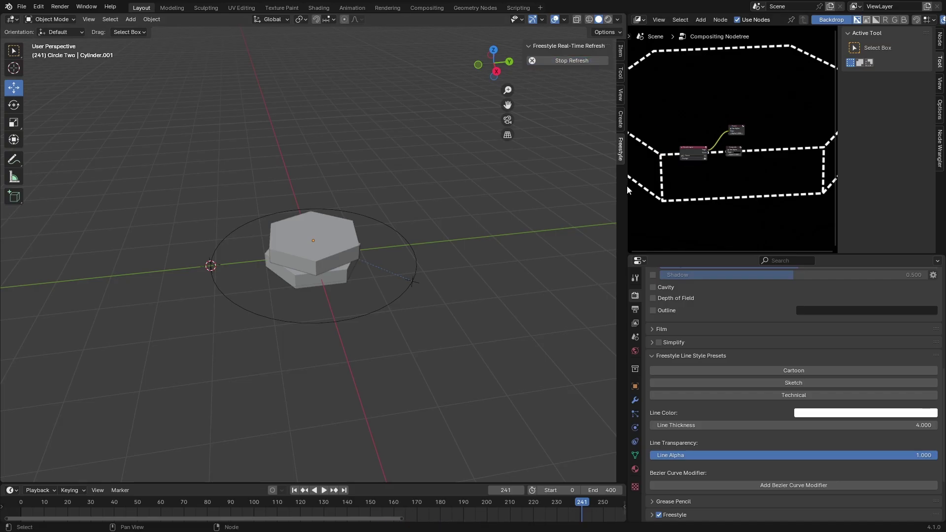
# - Enlarge the line preview area and set the Freestyle line colour to pale orange
pyautogui.moveTo(627, 186); pyautogui.dragTo(450, 187)
pyautogui.moveTo(628, 255); pyautogui.dragTo(628, 307)
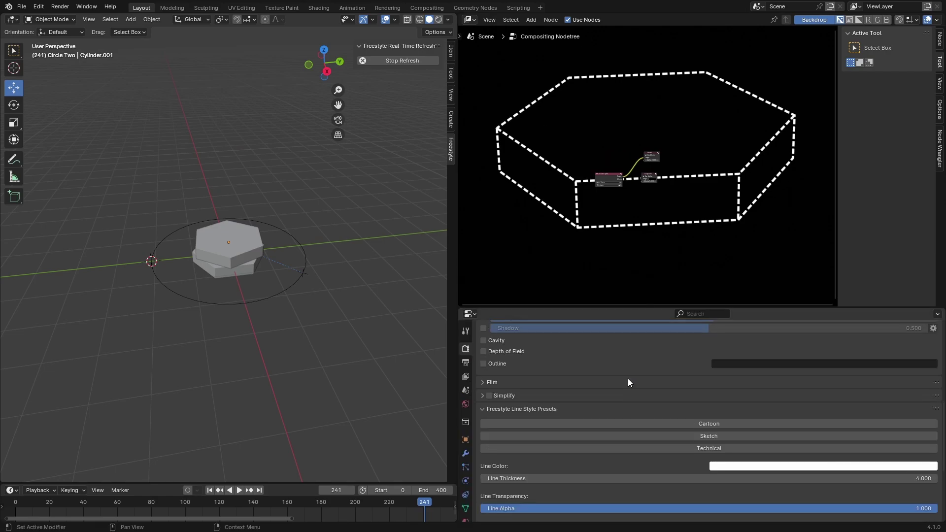
pyautogui.scroll(-2, 627, 378)
pyautogui.click(882, 447)
pyautogui.moveTo(882, 344); pyautogui.dragTo(866, 360)
# - Add a Bezier Curve modifier with error 6.900 and play the animation
pyautogui.scroll(-3, 571, 390)
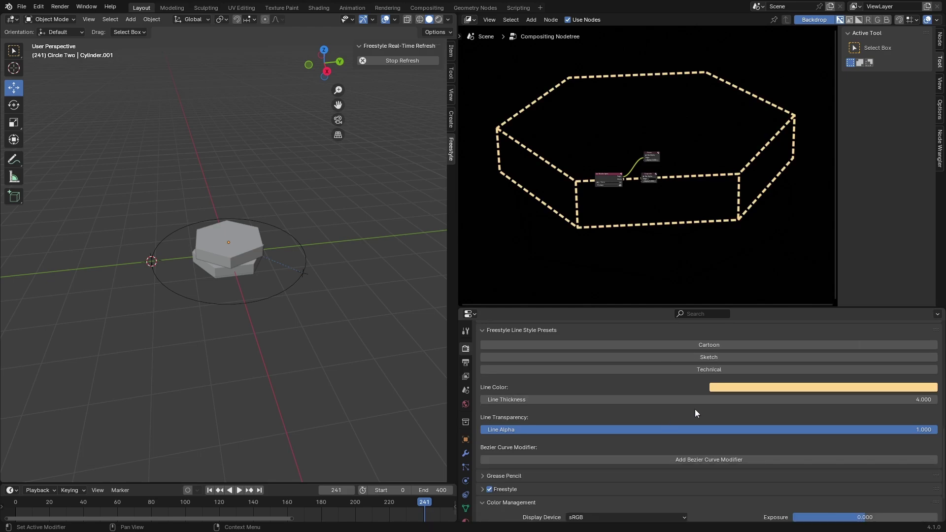
pyautogui.click(654, 460)
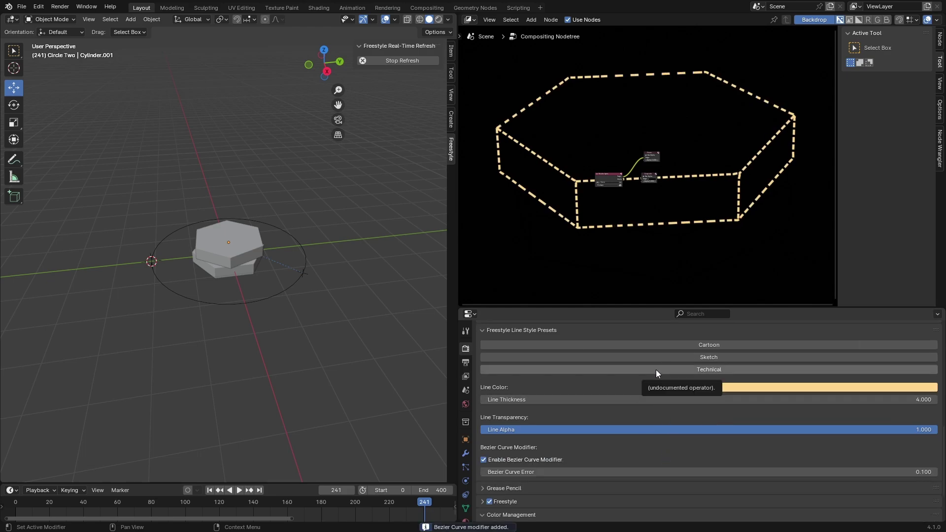
pyautogui.moveTo(689, 472); pyautogui.dragTo(729, 471)
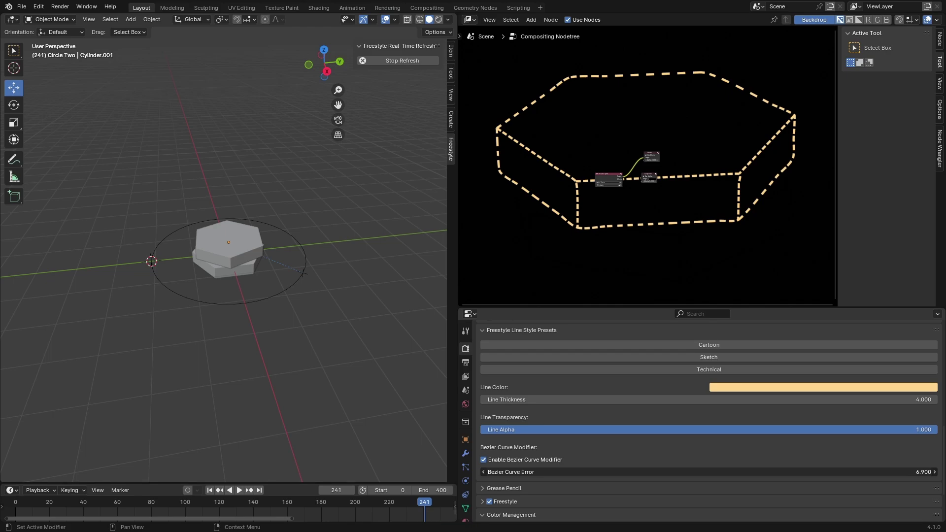
pyautogui.scroll(4, 607, 448)
pyautogui.press('space')
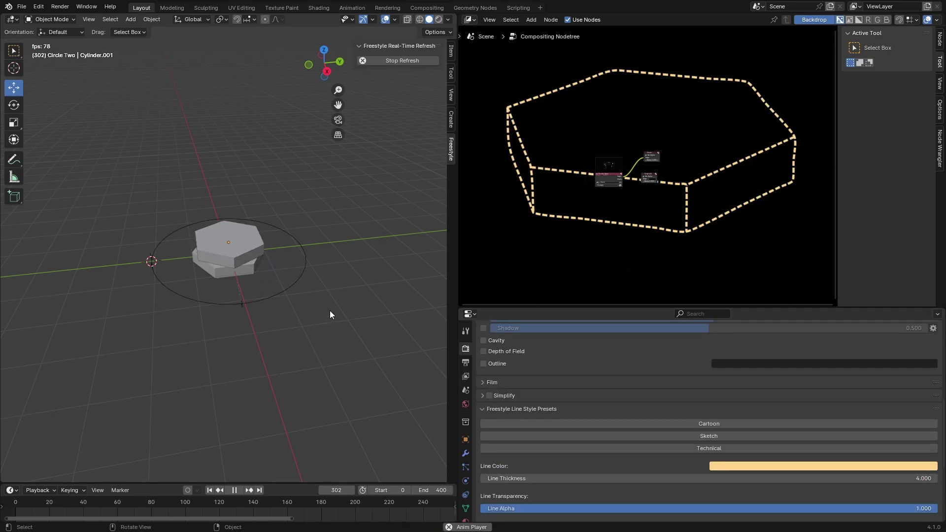
# - Stop playback, select the Cylinder, and scroll to the Freestyle line style presets
pyautogui.press('space')
pyautogui.click(281, 287)
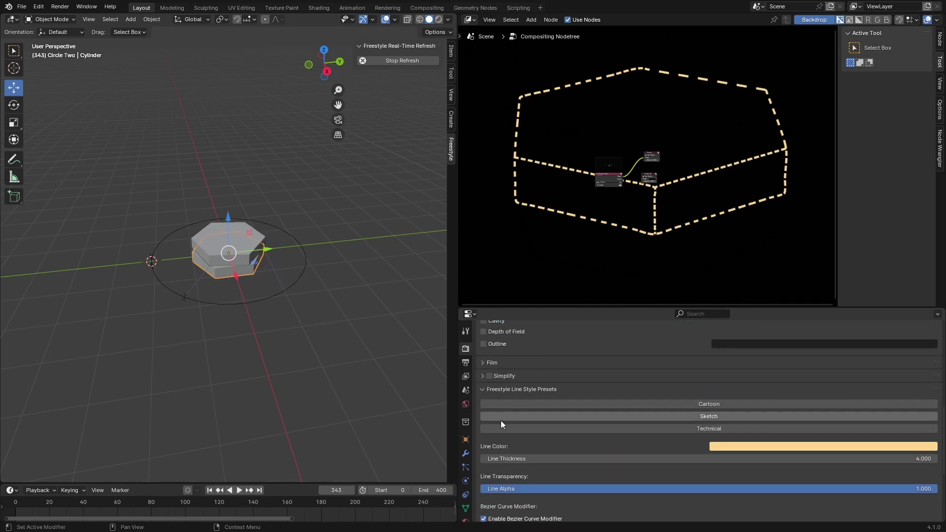
pyautogui.click(465, 468)
pyautogui.click(465, 348)
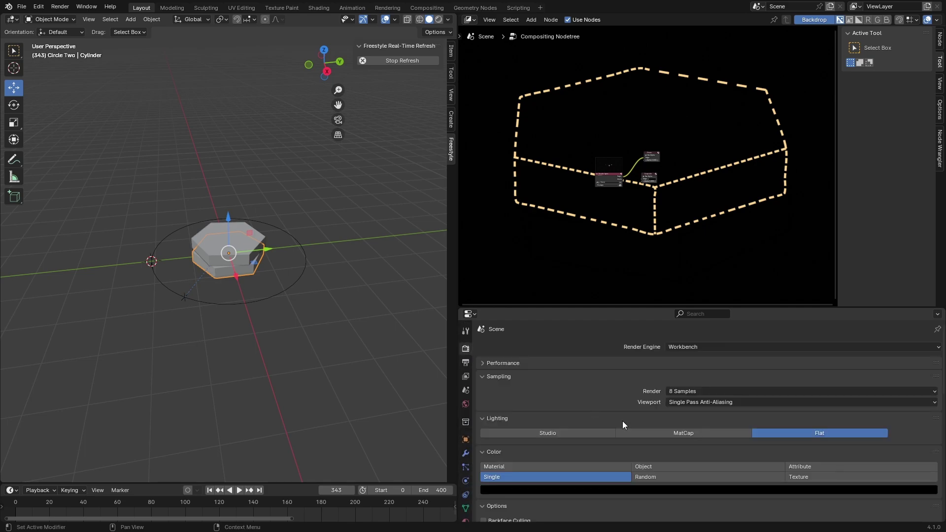
pyautogui.scroll(-3, 641, 426)
pyautogui.scroll(-8, 646, 429)
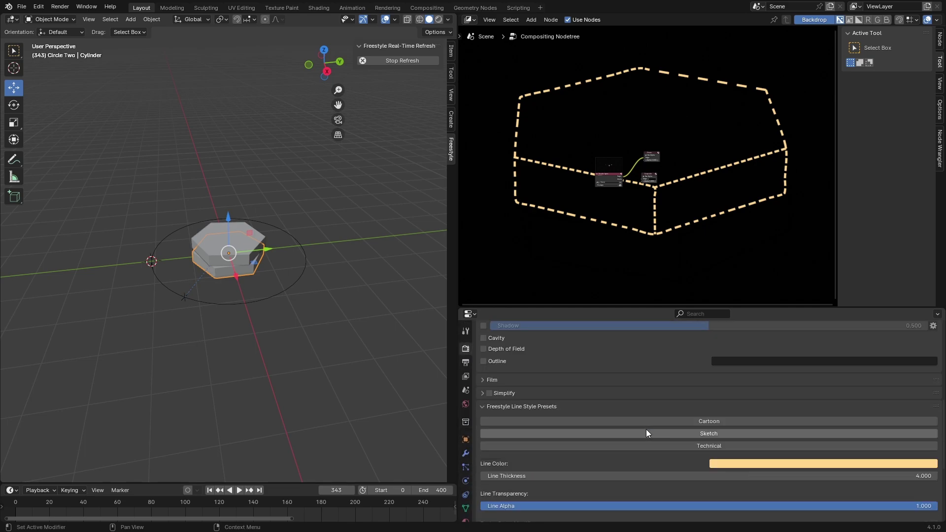
# - Try the Cartoon and Sketch presets, then apply Technical for black lines at thickness 3
pyautogui.click(670, 383)
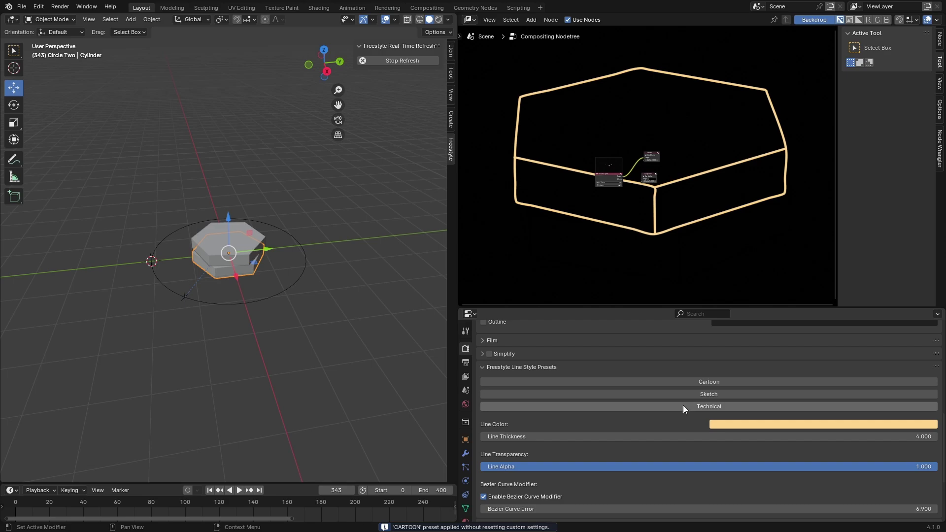
pyautogui.click(689, 392)
pyautogui.click(466, 364)
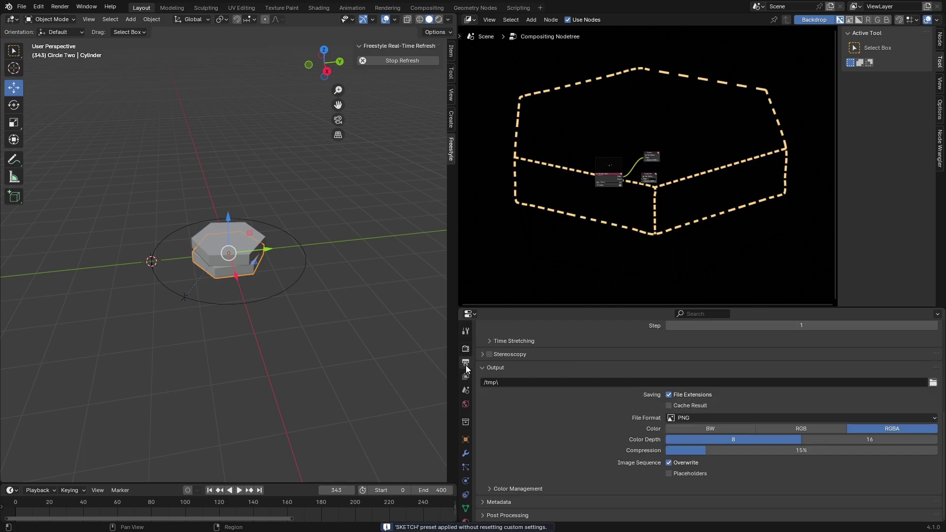
pyautogui.click(467, 378)
pyautogui.click(466, 348)
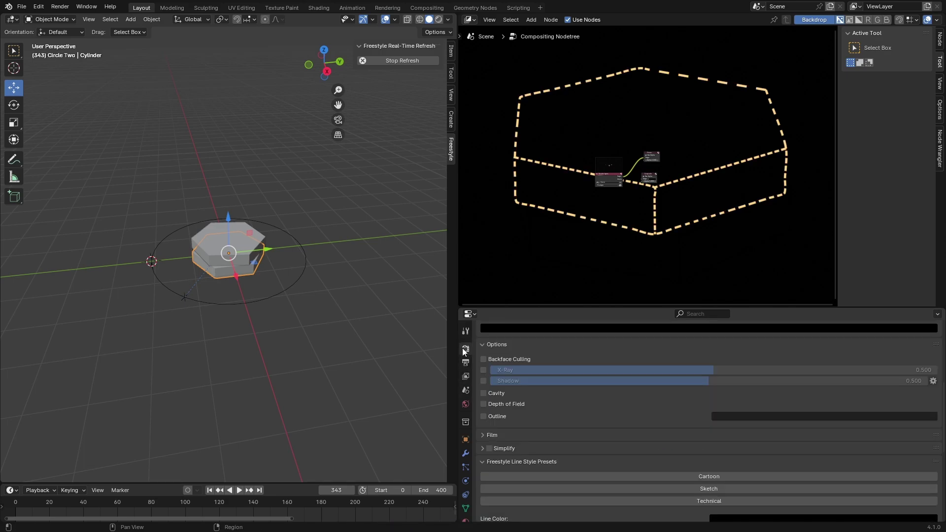
pyautogui.click(650, 422)
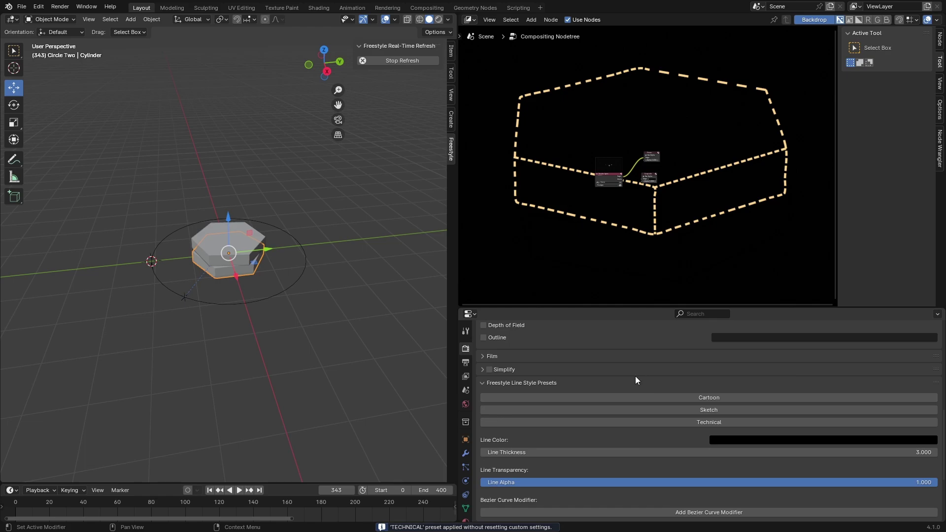
# - Make the line colour a deep red-orange and set line thickness to 10.6
pyautogui.click(729, 440)
pyautogui.moveTo(928, 380); pyautogui.dragTo(929, 295)
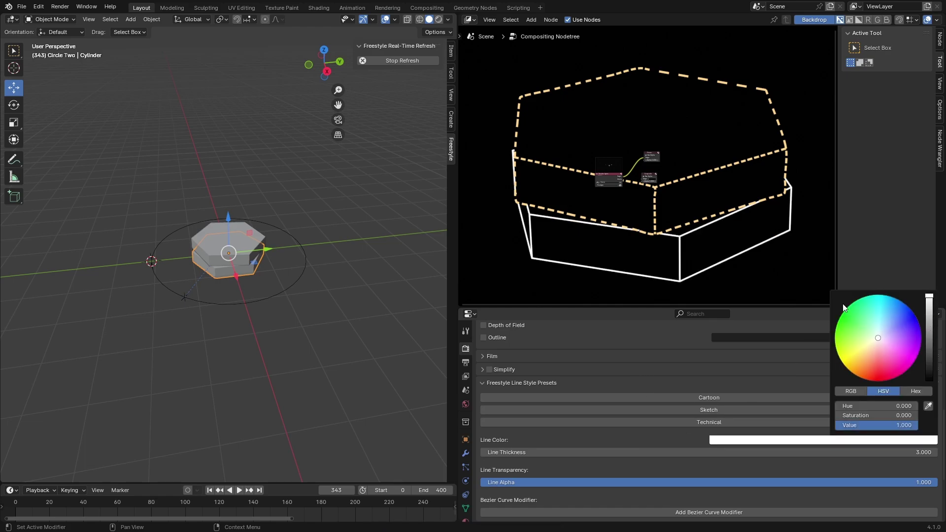
pyautogui.click(747, 439)
pyautogui.click(861, 369)
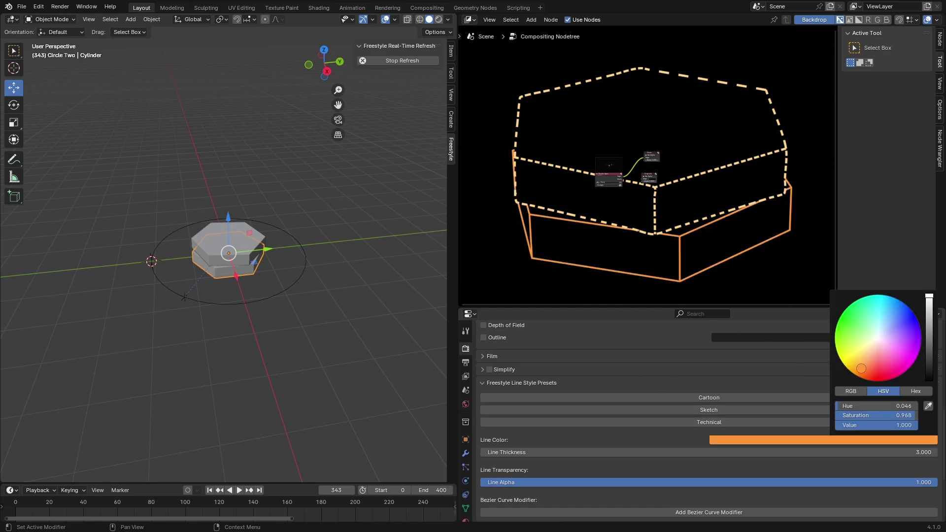
pyautogui.moveTo(861, 368); pyautogui.dragTo(863, 379)
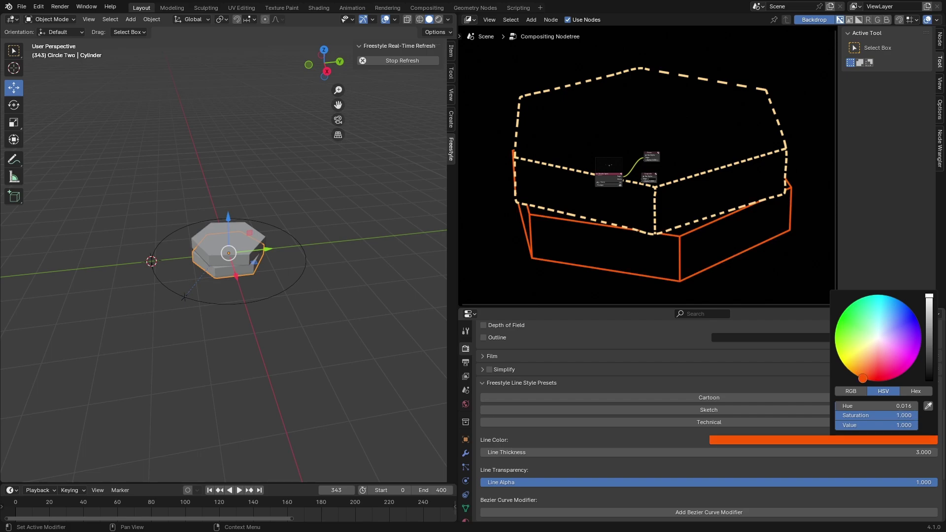
pyautogui.moveTo(862, 452); pyautogui.dragTo(912, 452)
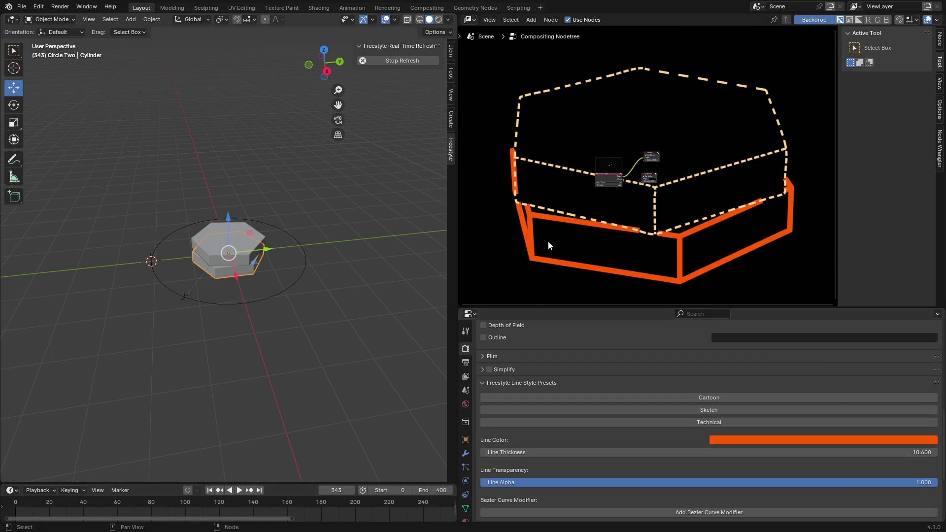
# - Zoom the render backdrop out, move the compositor nodes aside, and duplicate the hexagon prism
pyautogui.press('v')
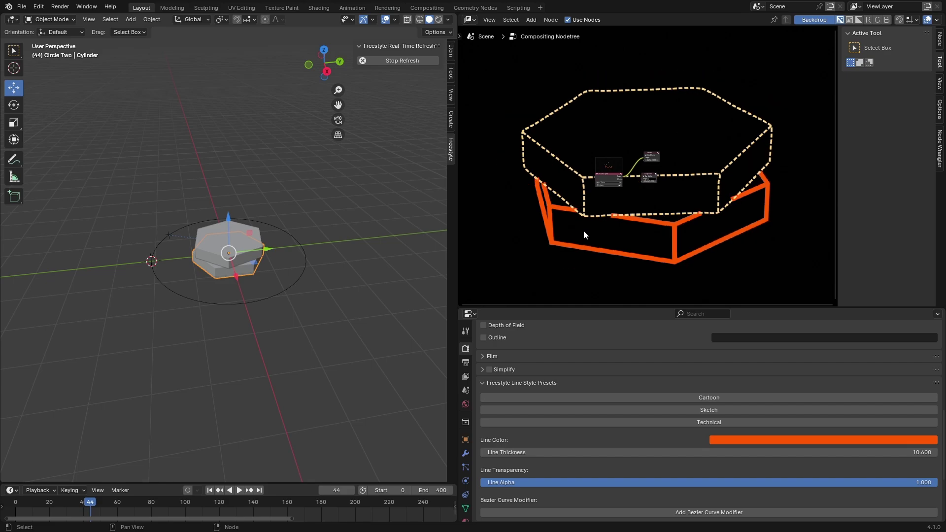
pyautogui.press('v')
pyautogui.moveTo(607, 177); pyautogui.dragTo(744, 259, button='middle')
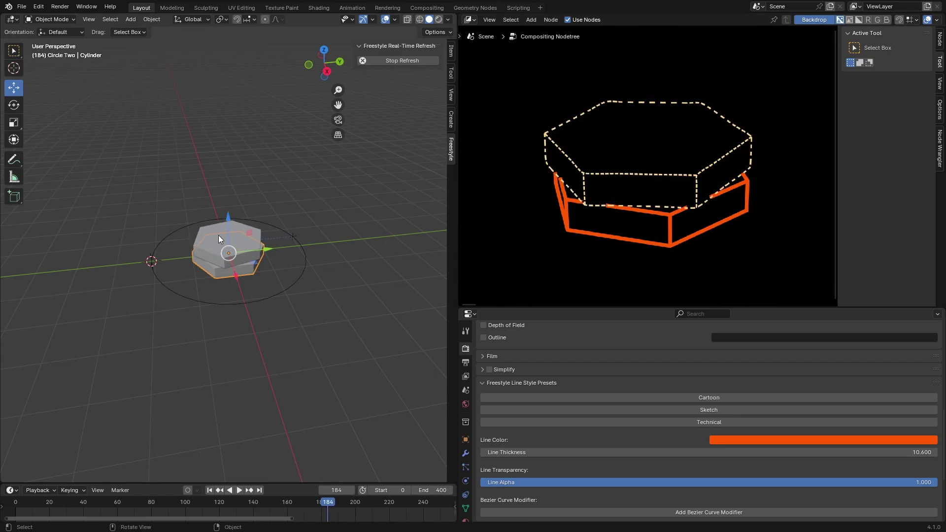
pyautogui.hotkey('shift', 'd')
# - Scale the duplicate prism to about 0.63 and keep Line Alpha at 1.000
pyautogui.press('s')
pyautogui.click(276, 268)
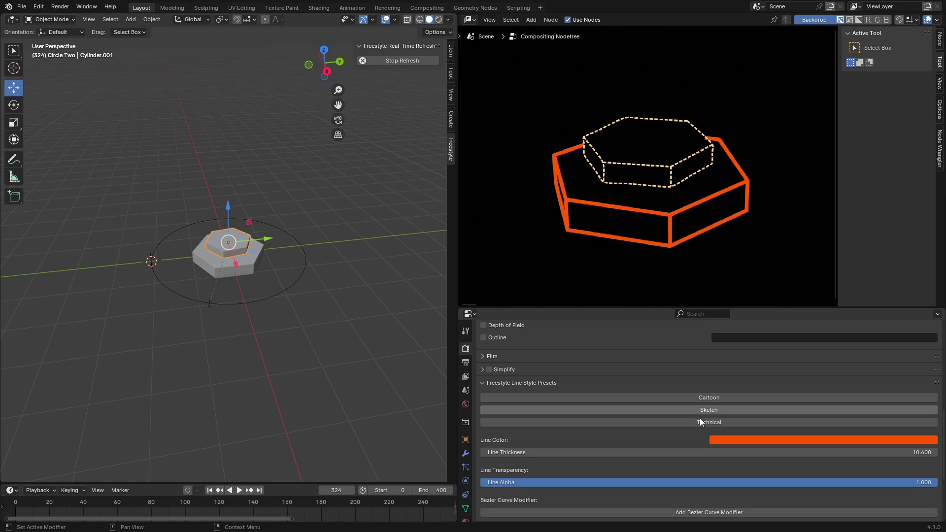
pyautogui.scroll(-4, 700, 452)
pyautogui.moveTo(699, 403); pyautogui.dragTo(695, 403)
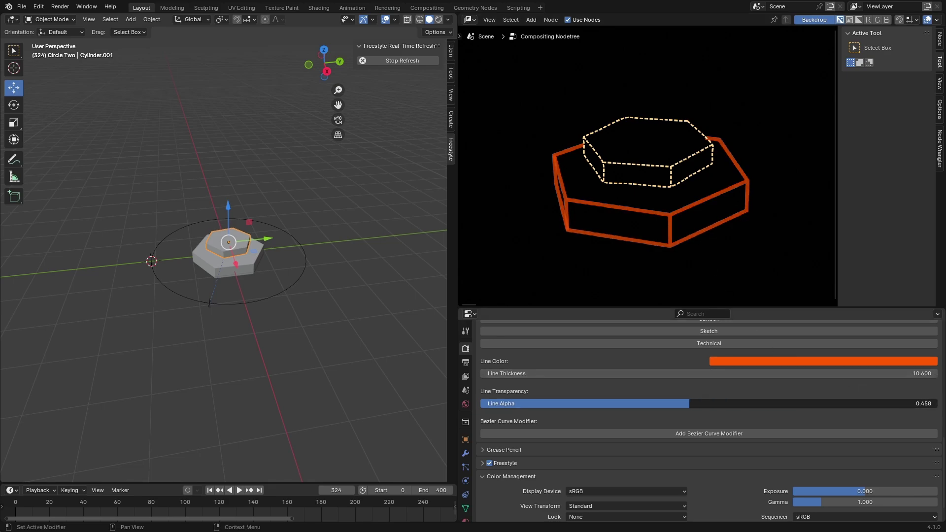
pyautogui.moveTo(688, 404); pyautogui.dragTo(936, 403)
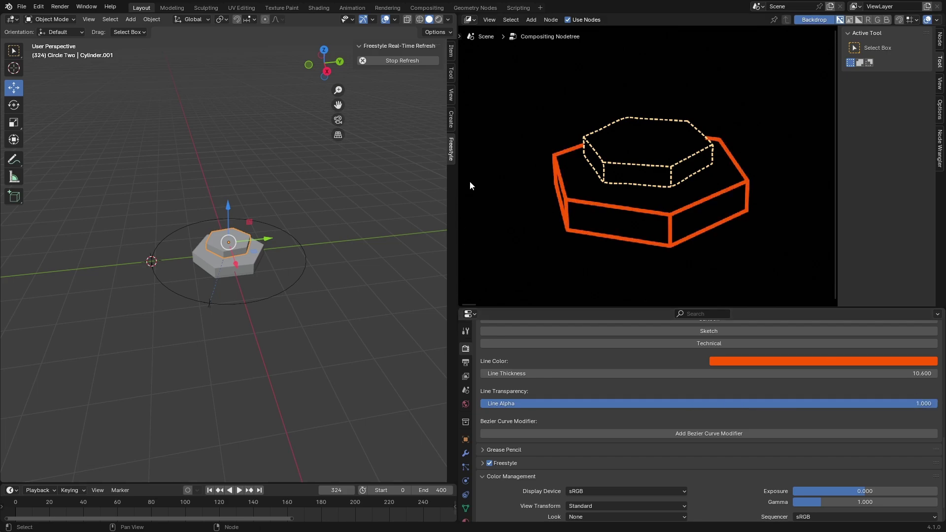
# - Split the render area horizontally and make the new area a Properties editor
pyautogui.rightClick(456, 227)
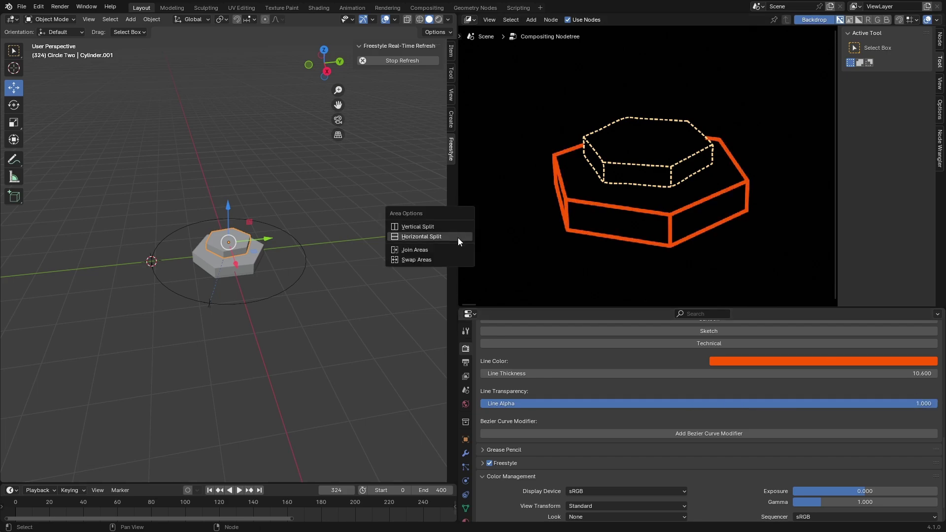
pyautogui.click(457, 237)
pyautogui.click(473, 241)
pyautogui.click(777, 284)
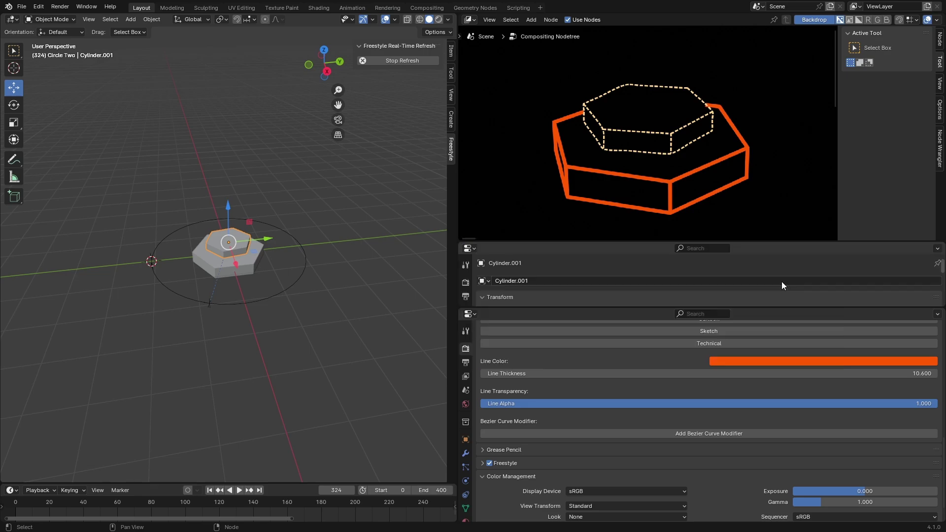
# - Show View Layer settings, enlarge the line-set list, and select Circle One
pyautogui.click(466, 292)
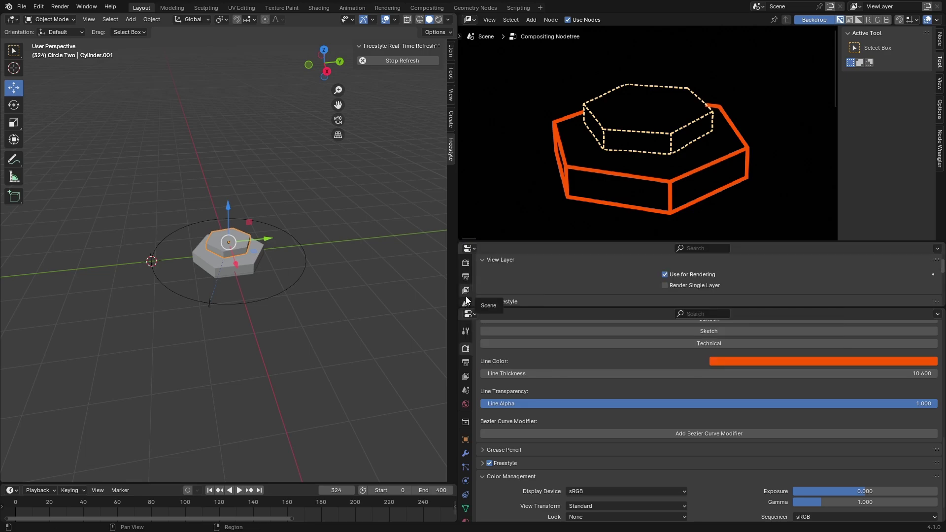
pyautogui.scroll(-2, 530, 286)
pyautogui.scroll(-2, 530, 285)
pyautogui.moveTo(534, 242); pyautogui.dragTo(540, 268)
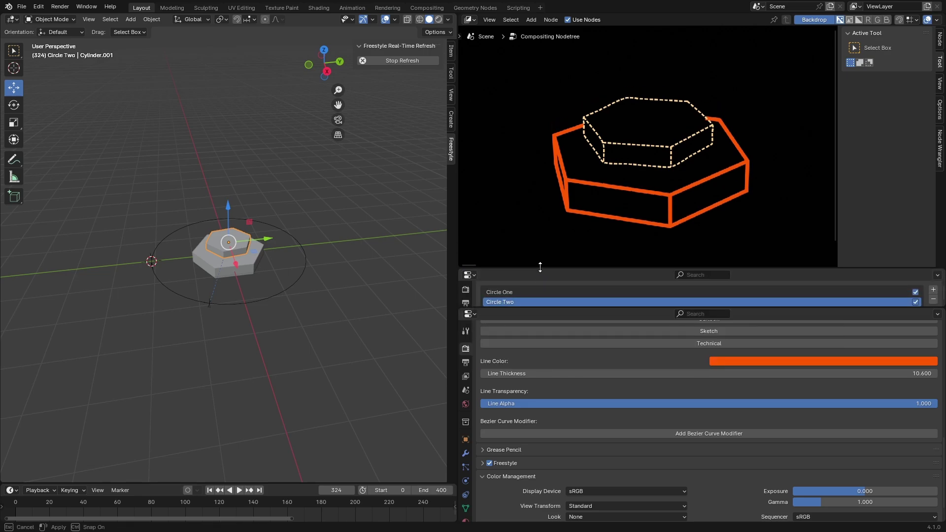
pyautogui.click(518, 292)
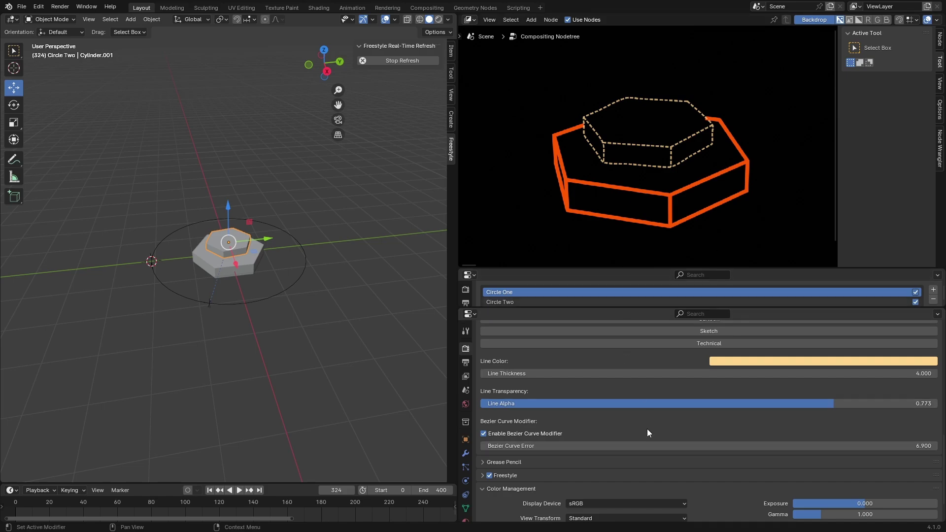
# - Add a Bezier Curve modifier to Circle Two and view the scene from a higher camera angle
pyautogui.click(577, 302)
pyautogui.click(747, 433)
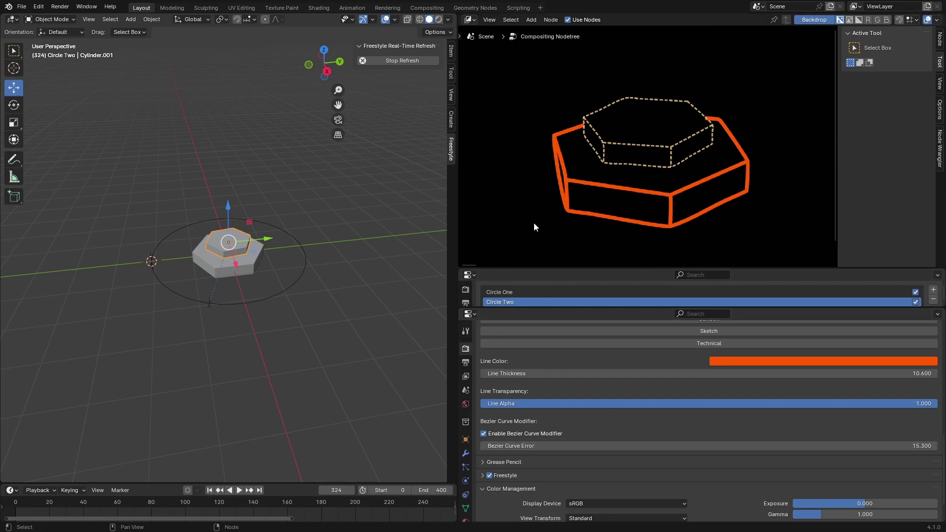
pyautogui.click(337, 120)
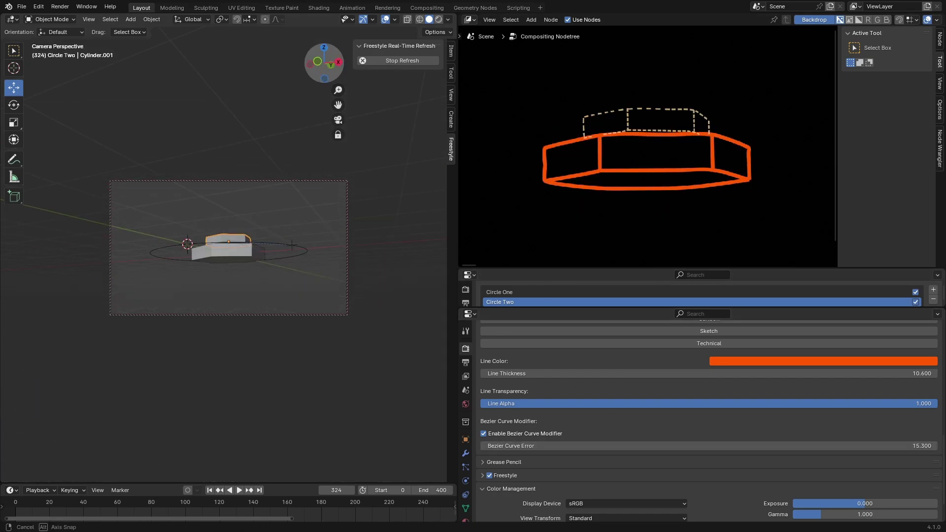
pyautogui.moveTo(227, 247)
pyautogui.mouseDown(button='middle')
pyautogui.moveTo(231, 276)
pyautogui.moveTo(232, 251)
pyautogui.mouseUp(button='middle')
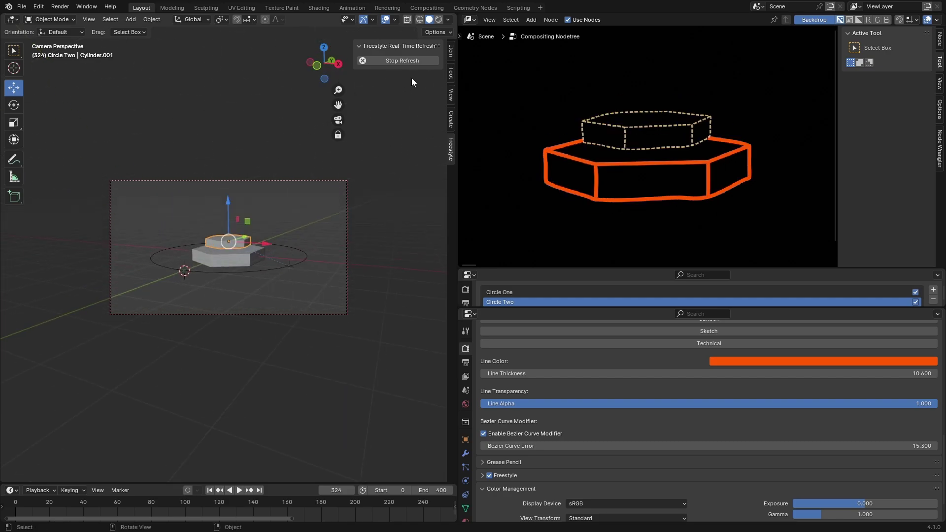
# - Reset the top hexagon's X rotation to 0°, then lower and tilt the camera
pyautogui.click(451, 52)
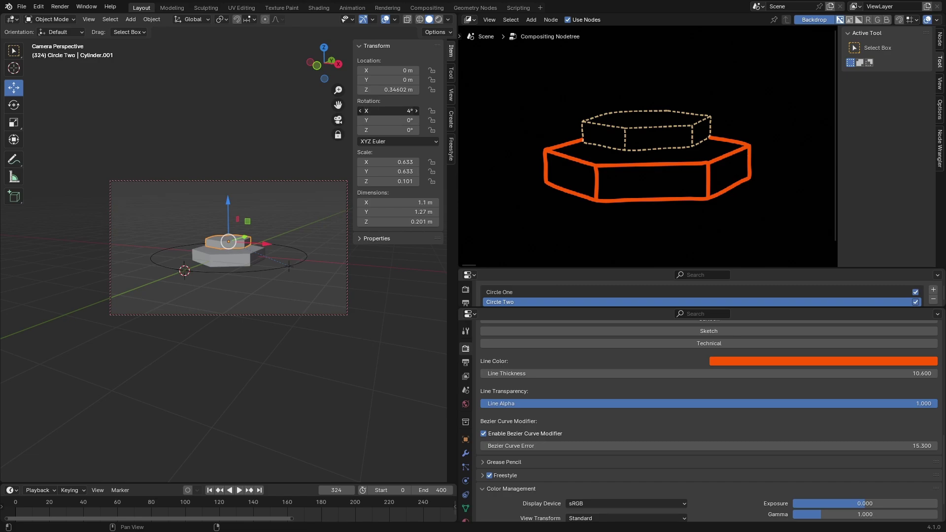
pyautogui.moveTo(389, 110); pyautogui.dragTo(375, 110)
pyautogui.click(316, 181)
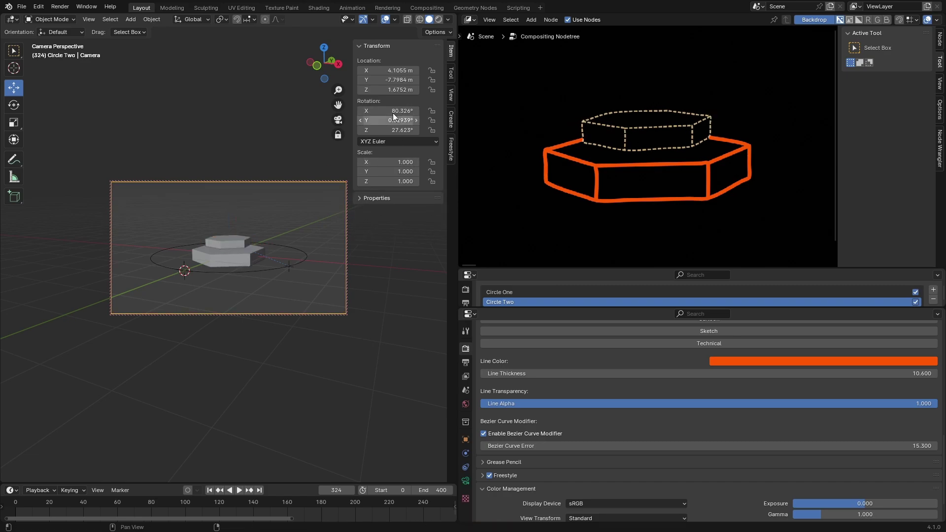
pyautogui.moveTo(389, 90)
pyautogui.mouseDown()
pyautogui.moveTo(379, 90)
pyautogui.moveTo(382, 120)
pyautogui.moveTo(348, 121)
pyautogui.mouseUp()
pyautogui.click(169, 197)
pyautogui.press('KP_Decimal')
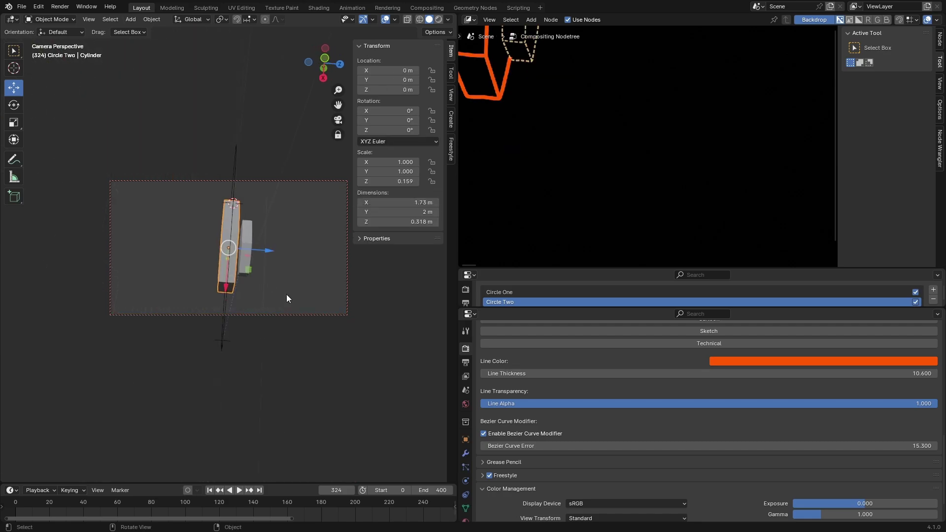
pyautogui.moveTo(325, 62); pyautogui.dragTo(320, 63)
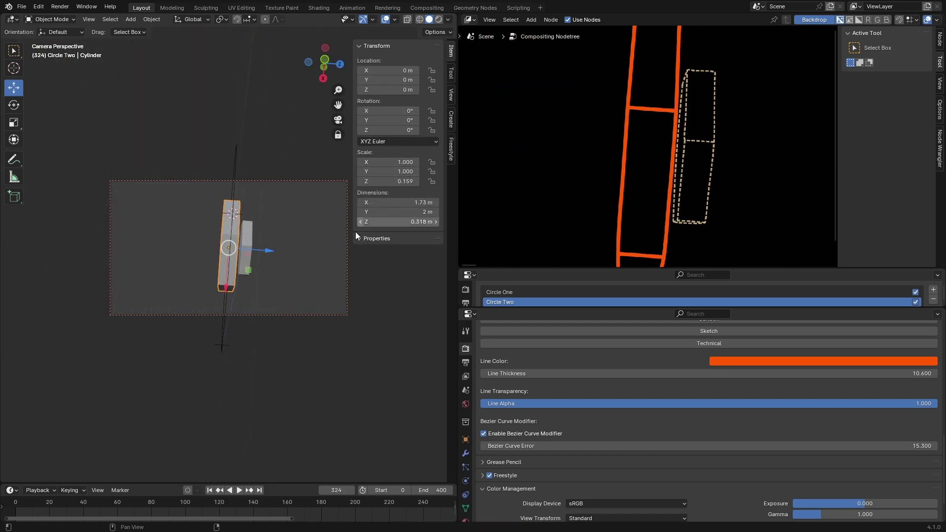
# - Adjust the camera's tilt to -71° and its Y position, then undo back to upright
pyautogui.click(347, 197)
pyautogui.moveTo(378, 120); pyautogui.dragTo(389, 120)
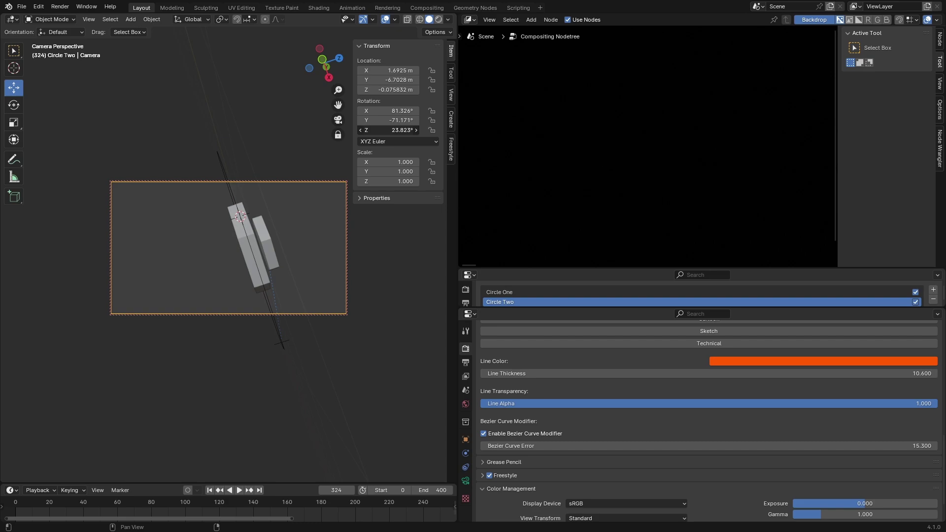
pyautogui.click(416, 130)
pyautogui.moveTo(389, 79); pyautogui.dragTo(409, 80)
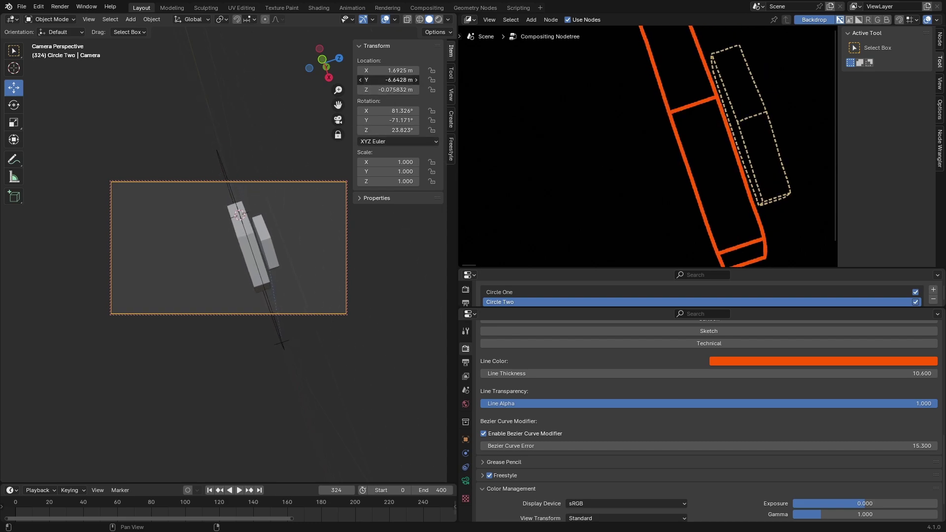
pyautogui.click(303, 244)
pyautogui.hotkey('ctrl', 'z')
pyautogui.hotkey('ctrl', 'z')
pyautogui.hotkey('ctrl', 'z')
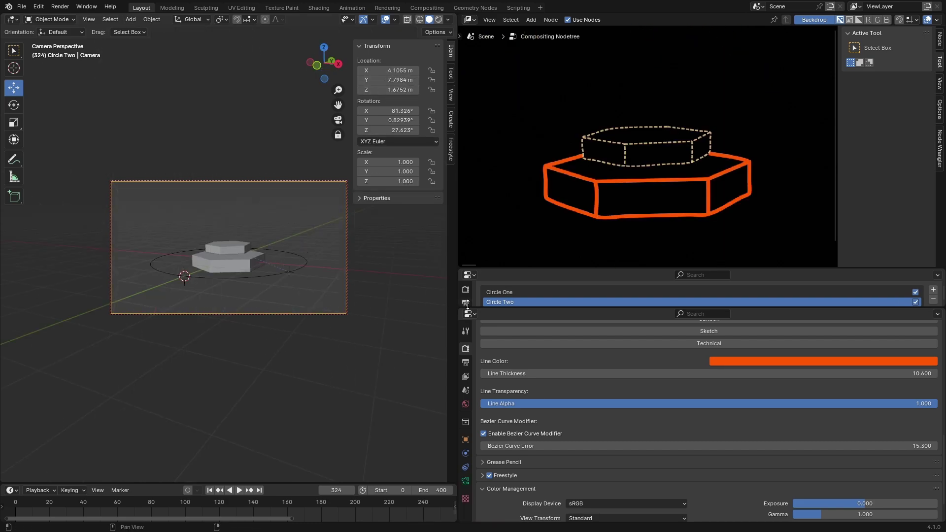
# - Add a new Layout workspace and set the render resolution to a square 1080 × 1080
pyautogui.click(540, 7)
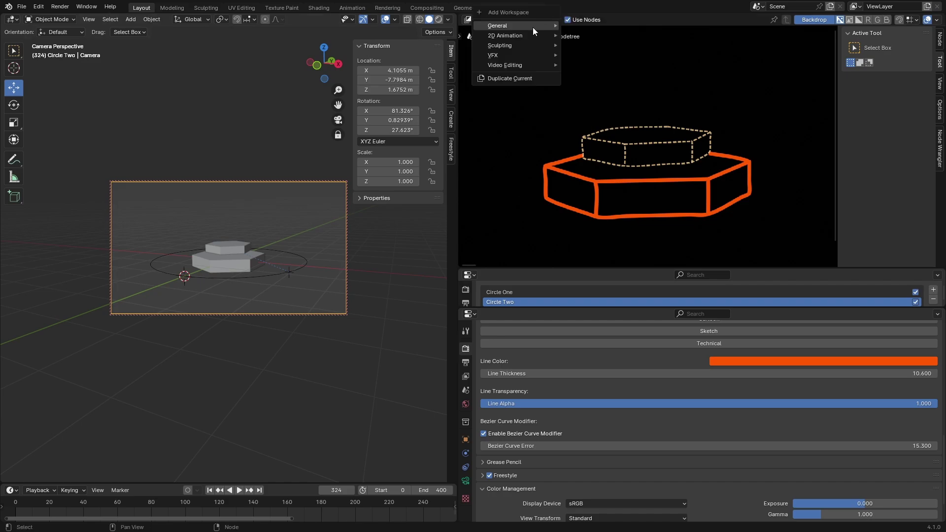
pyautogui.click(585, 52)
pyautogui.click(790, 232)
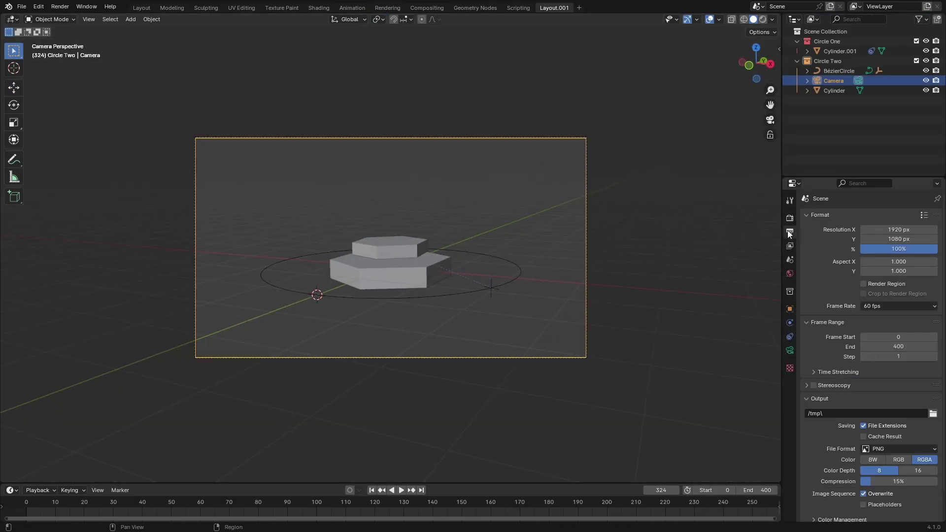
pyautogui.click(898, 230)
pyautogui.write('1080')
pyautogui.press('Return')
# - Frame the lower hexagon prism in camera view and save the file
pyautogui.click(778, 49)
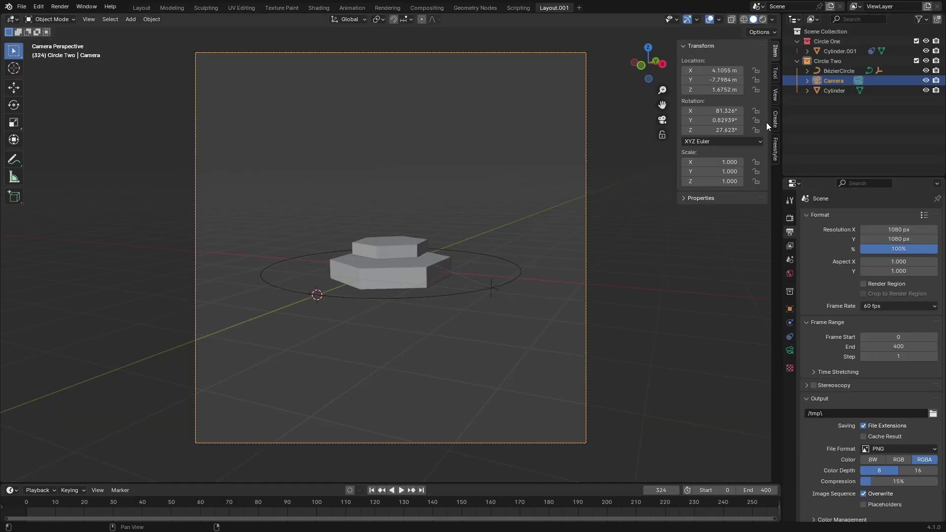
pyautogui.click(775, 148)
pyautogui.click(412, 266)
pyautogui.press('KP_Decimal')
pyautogui.press('KP_0')
pyautogui.hotkey('ctrl', 's')
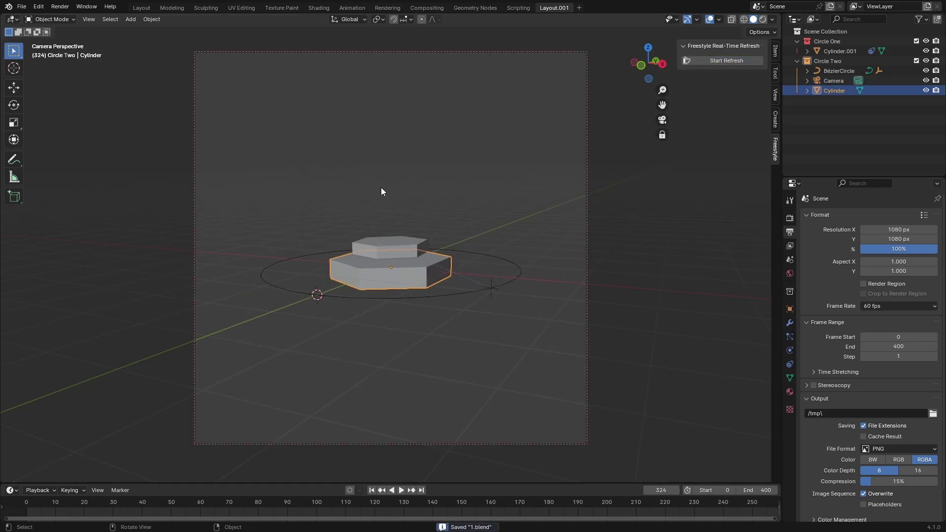
pyautogui.moveTo(636, 69); pyautogui.dragTo(640, 91)
# - Run test renders of the current frame and the animation, closing each render window
pyautogui.press('F12')
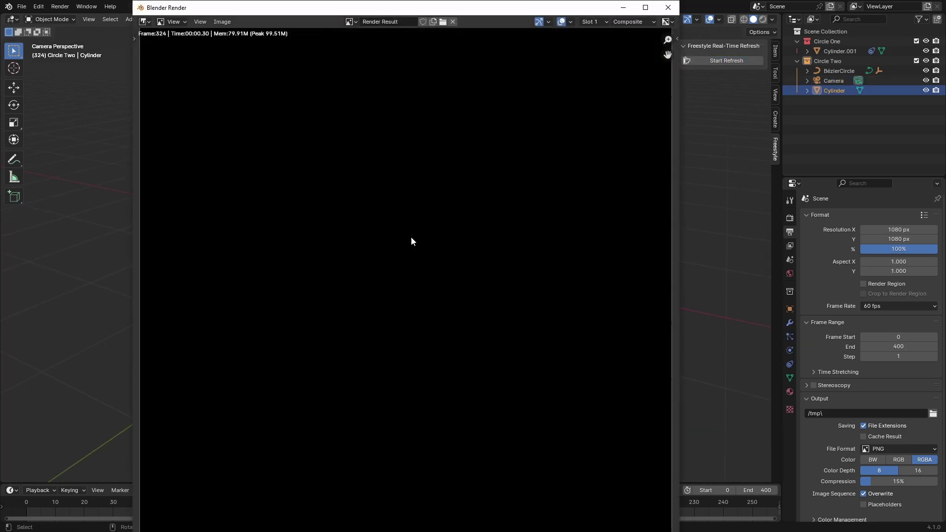
pyautogui.click(668, 9)
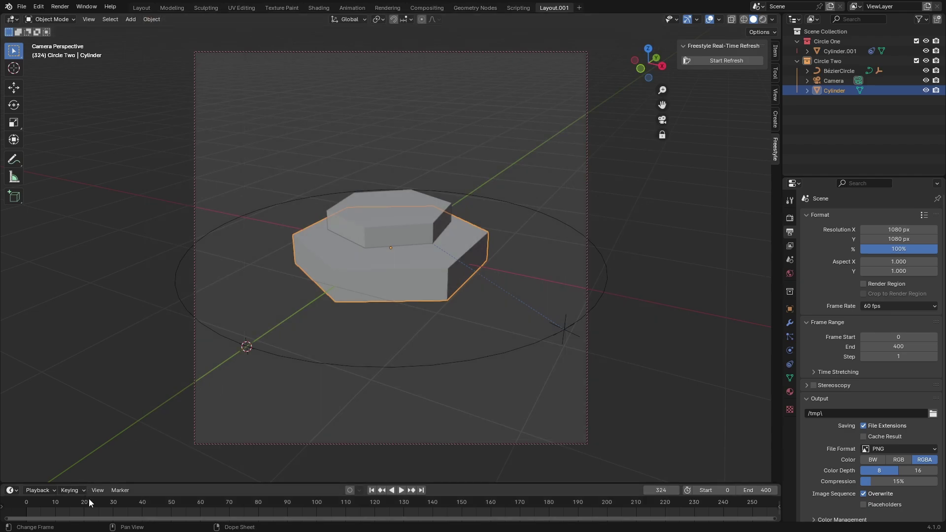
pyautogui.hotkey('ctrl', 'F12')
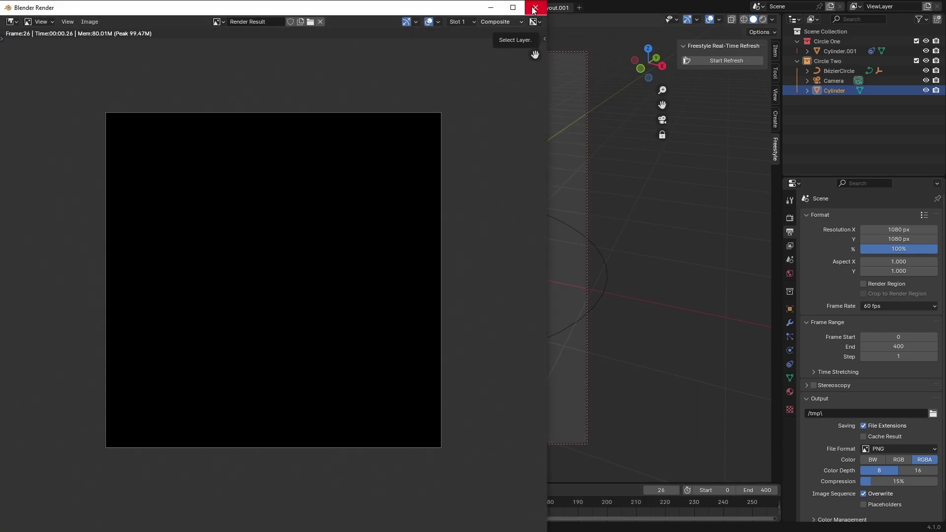
pyautogui.click(533, 9)
pyautogui.click(789, 217)
pyautogui.press('F12')
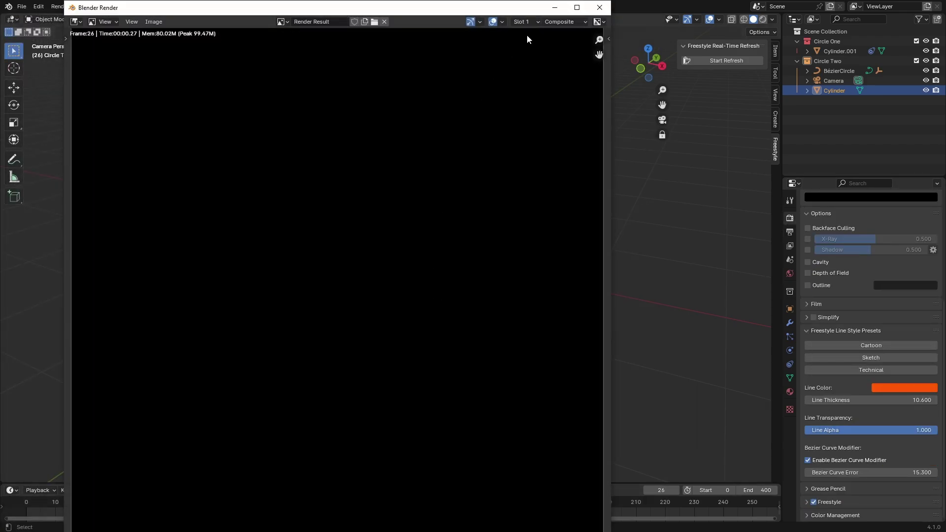
pyautogui.click(603, 9)
# - Render the Freestyle frame from the Compositing workspace, then return to Layout
pyautogui.click(426, 7)
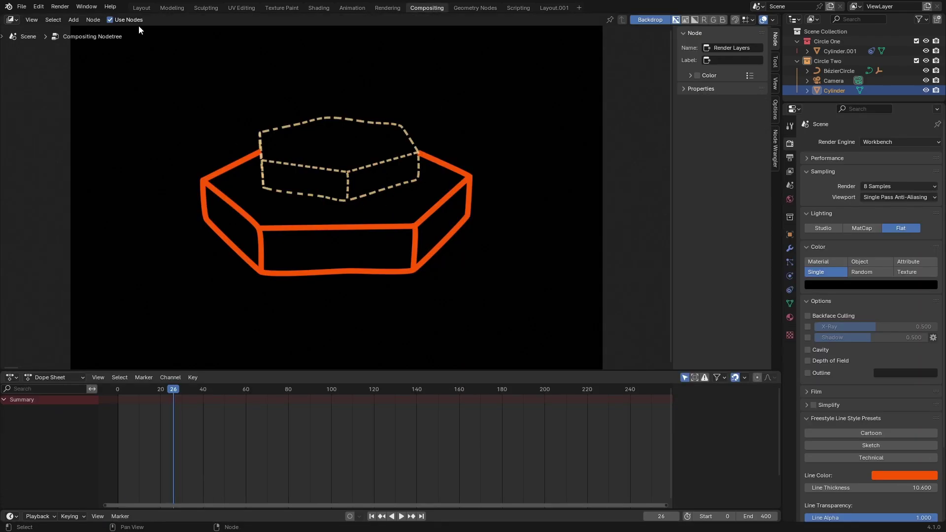
pyautogui.press('F12')
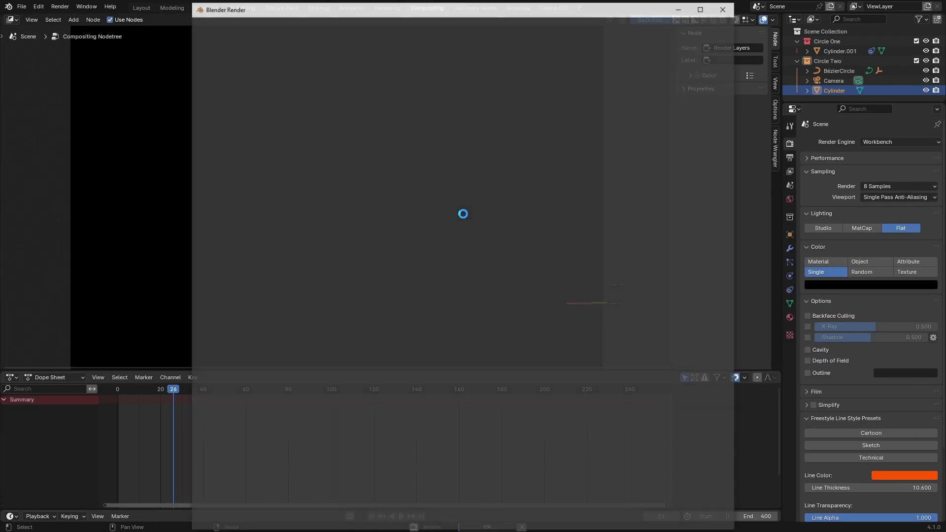
pyautogui.click(723, 8)
pyautogui.click(141, 8)
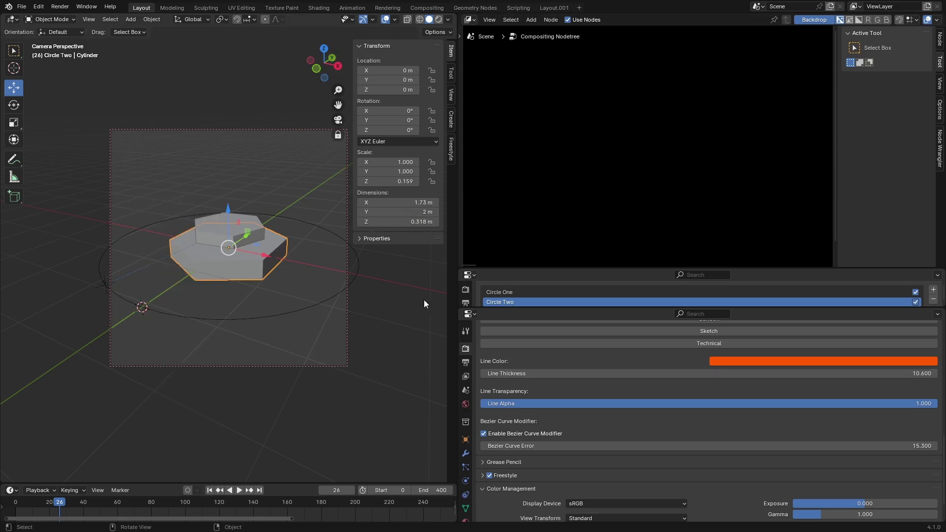
# - In the Layout.001 workspace, create a new collection named Mo
pyautogui.moveTo(465, 310)
pyautogui.mouseDown()
pyautogui.moveTo(504, 357)
pyautogui.moveTo(505, 372)
pyautogui.mouseUp()
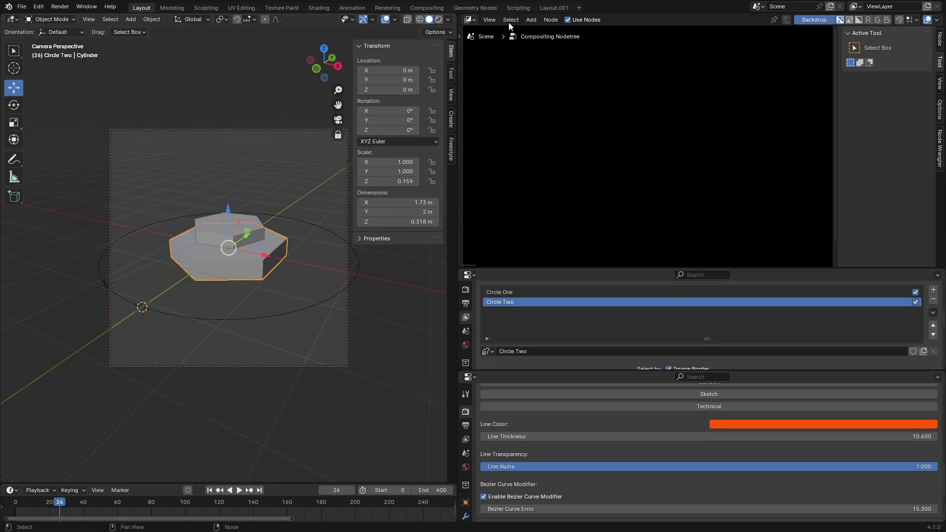
pyautogui.click(556, 7)
pyautogui.click(852, 120)
pyautogui.doubleClick(831, 100)
pyautogui.write('Mo')
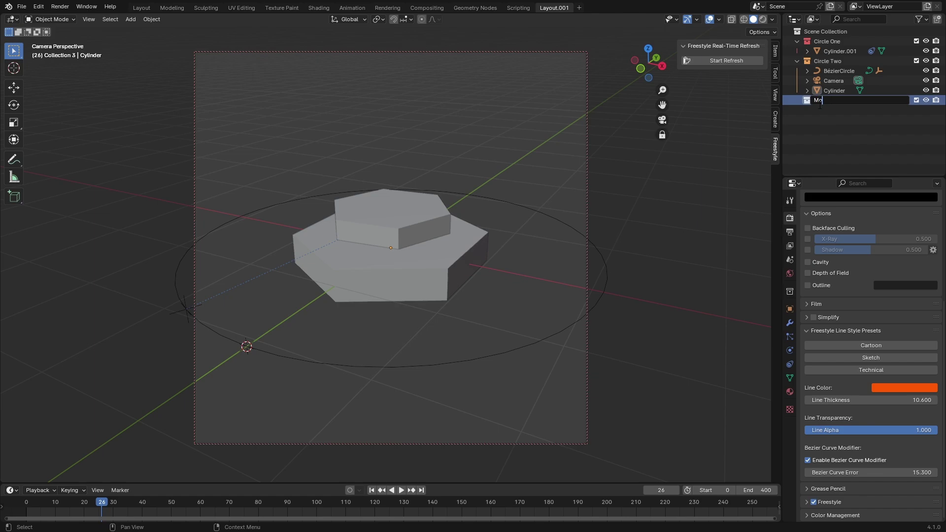
pyautogui.press('Return')
# - Add a Landscape mesh and roughly position and scale it
pyautogui.hotkey('shift', 'a')
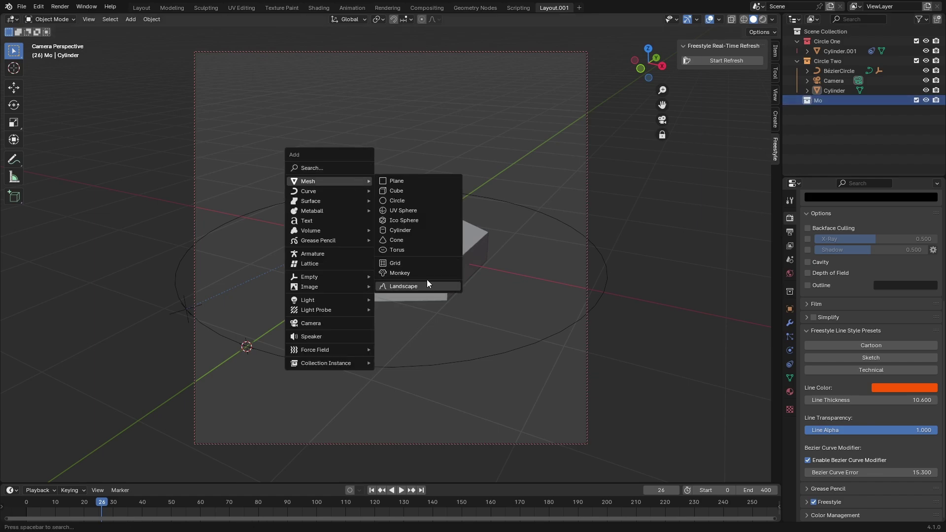
pyautogui.click(427, 284)
pyautogui.click(14, 87)
pyautogui.moveTo(229, 342); pyautogui.dragTo(385, 301)
pyautogui.press('s')
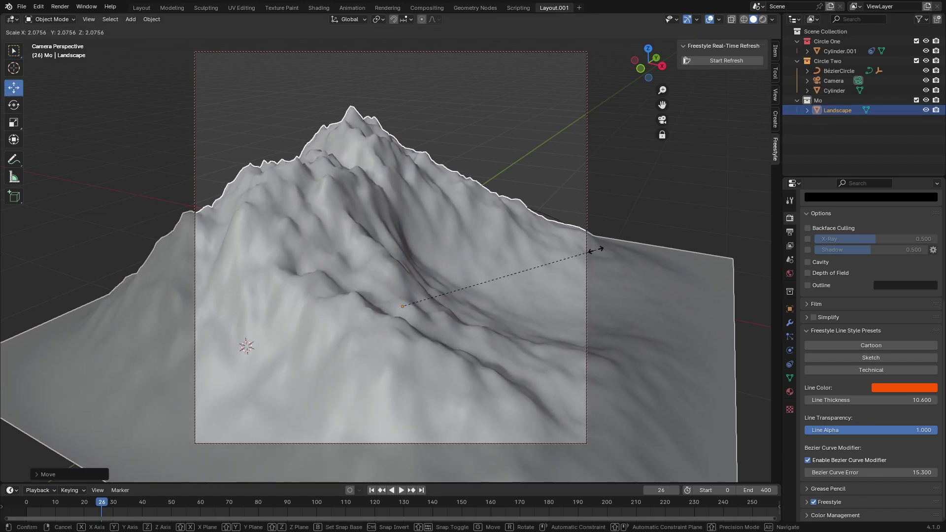
pyautogui.click(593, 249)
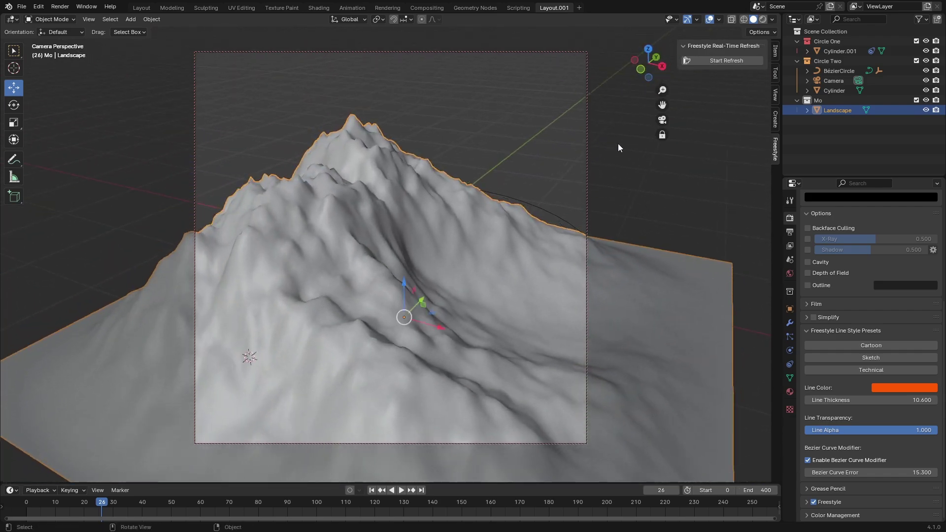
# - Enlarge the landscape much further and place it beneath the hexagon prism
pyautogui.press('g')
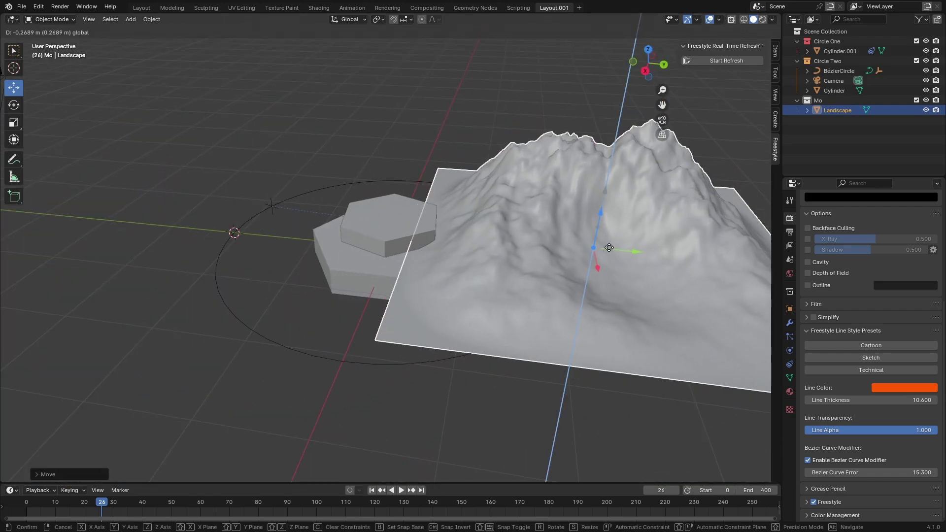
pyautogui.click(483, 223)
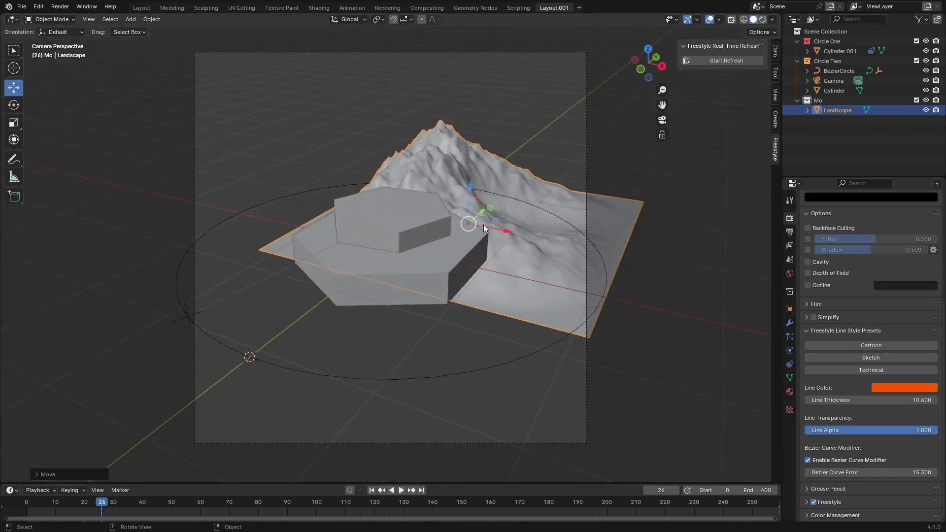
pyautogui.press('s')
pyautogui.click(498, 273)
pyautogui.press('g')
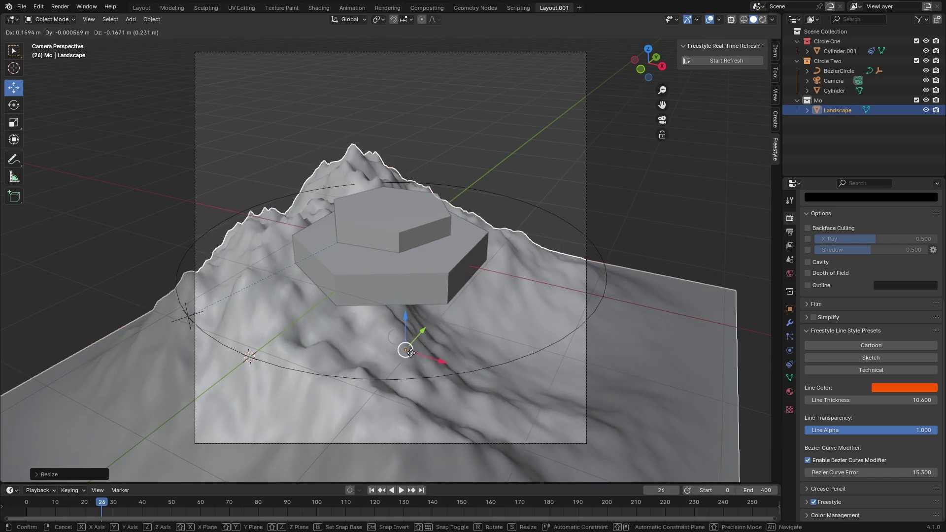
pyautogui.click(452, 305)
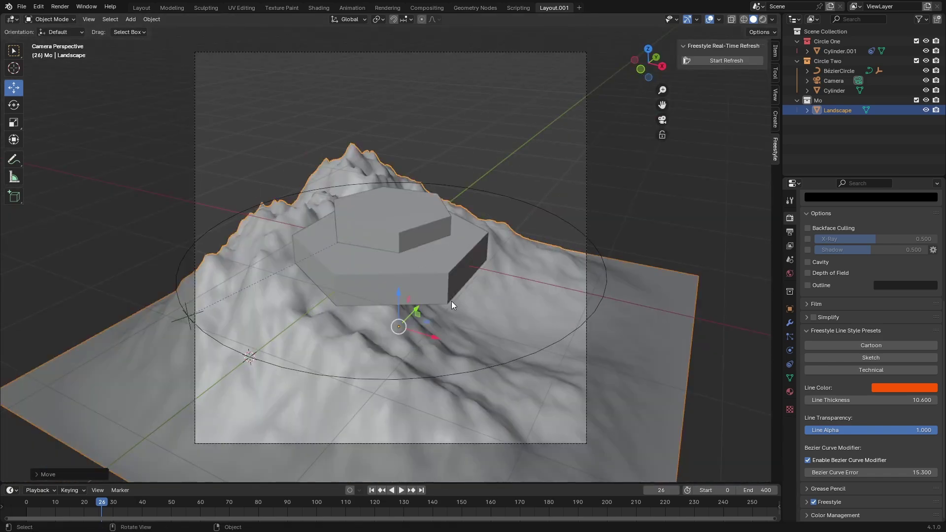
# - Preview the scene in rendered shading, then return to solid shading
pyautogui.click(557, 151)
pyautogui.click(762, 19)
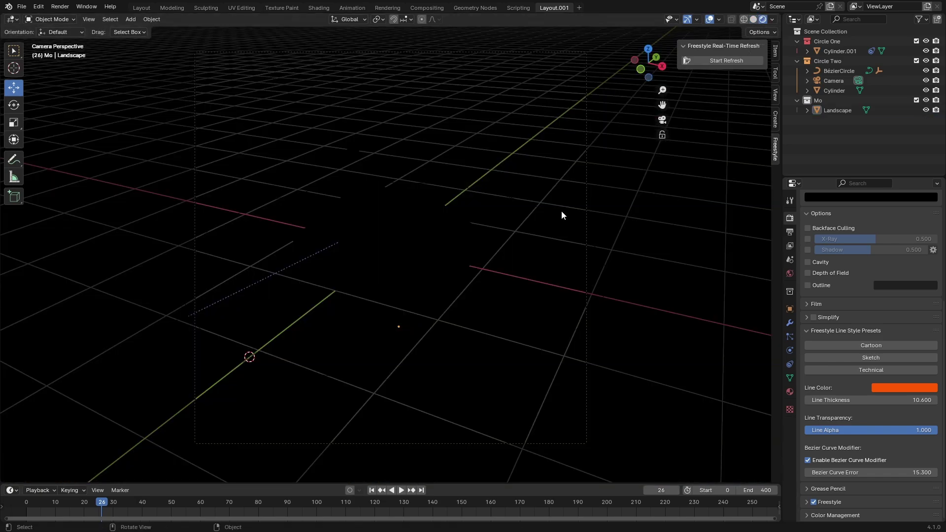
pyautogui.click(752, 19)
pyautogui.hotkey('ctrl', 'z')
pyautogui.hotkey('ctrl', 'pageup')
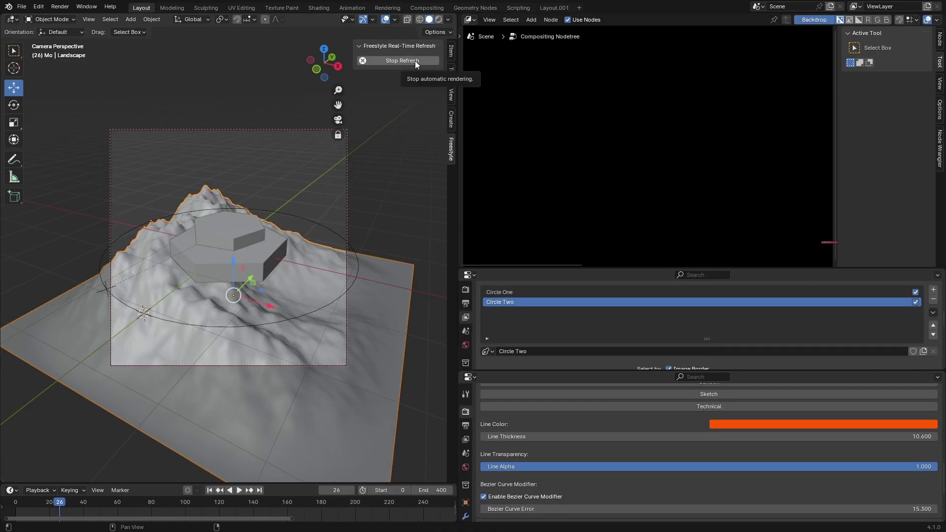
# - Stop Freestyle auto-refresh and check a test render of the orange hexagon outlines
pyautogui.click(415, 61)
pyautogui.press('F12')
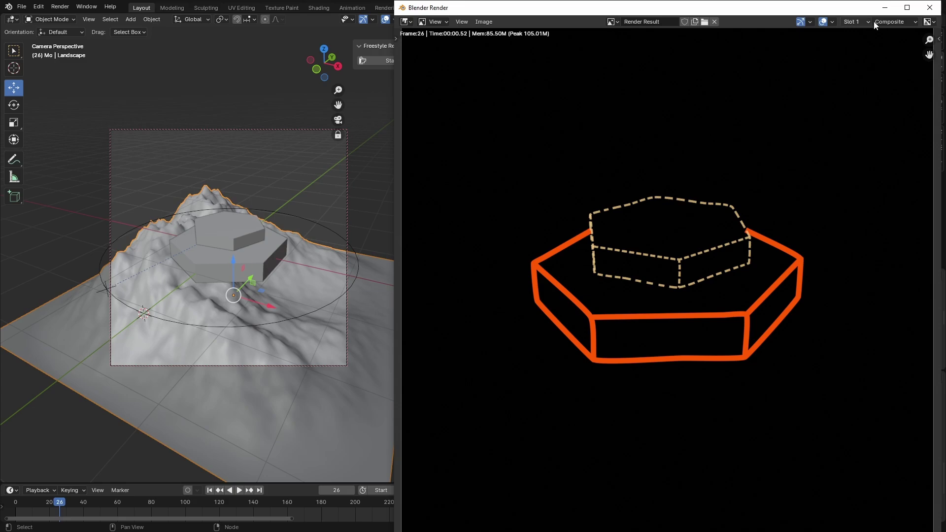
pyautogui.press('Escape')
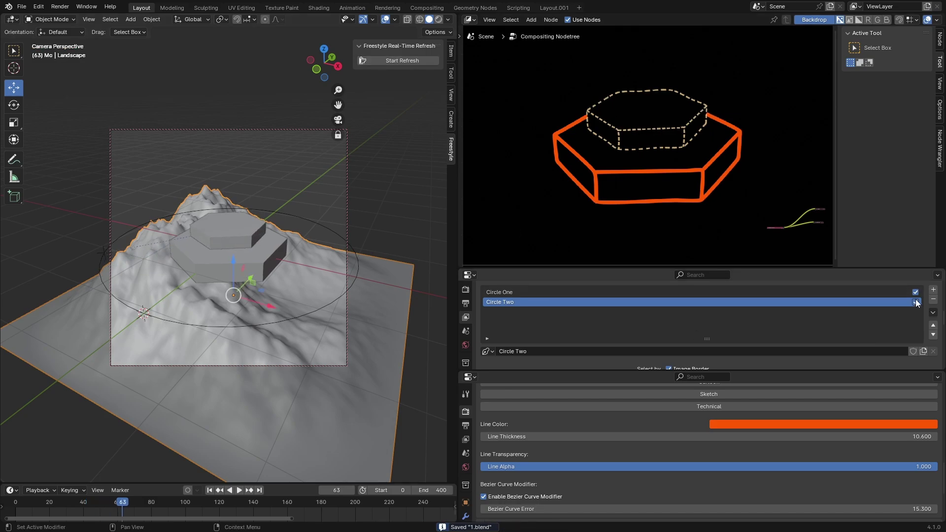
# - Add a new Freestyle line set named M, limited to the Mo collection
pyautogui.click(933, 290)
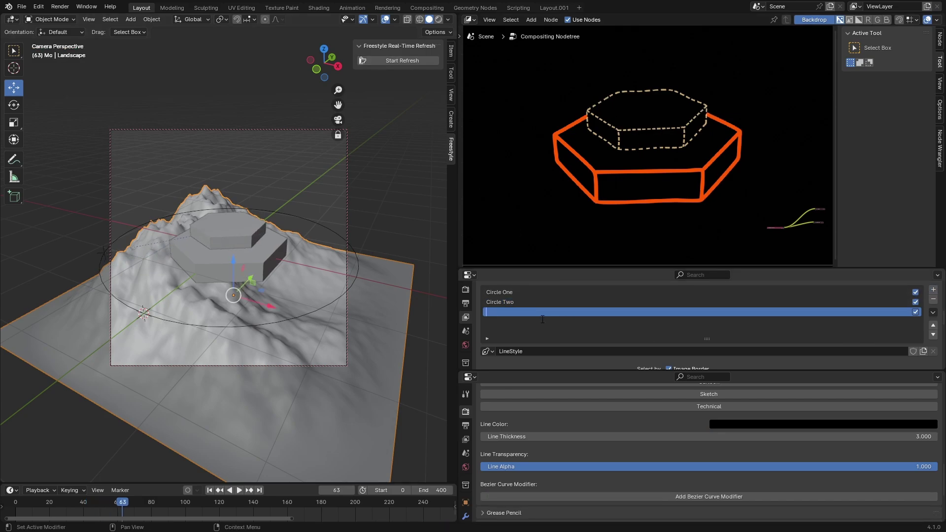
pyautogui.write('M')
pyautogui.press('Return')
pyautogui.scroll(-5, 513, 332)
pyautogui.scroll(-4, 512, 332)
pyautogui.scroll(-5, 625, 328)
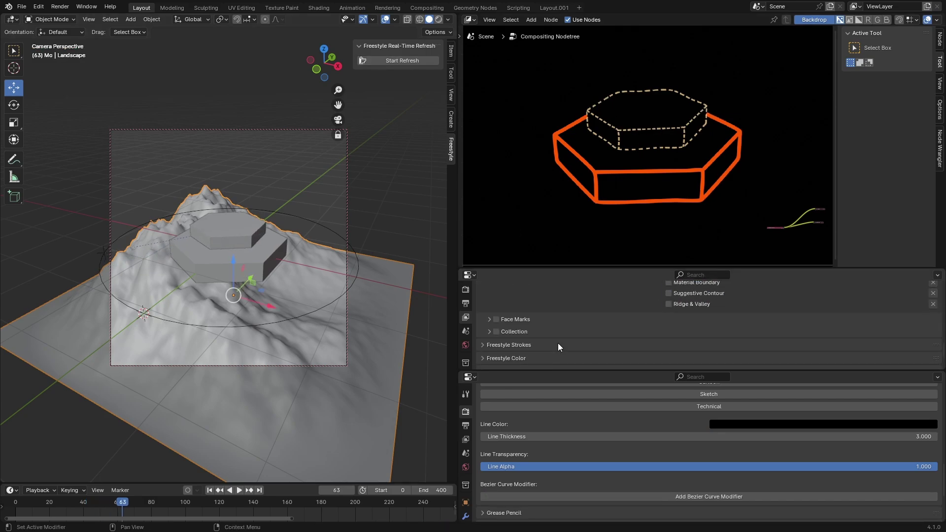
pyautogui.scroll(-4, 558, 343)
pyautogui.click(513, 314)
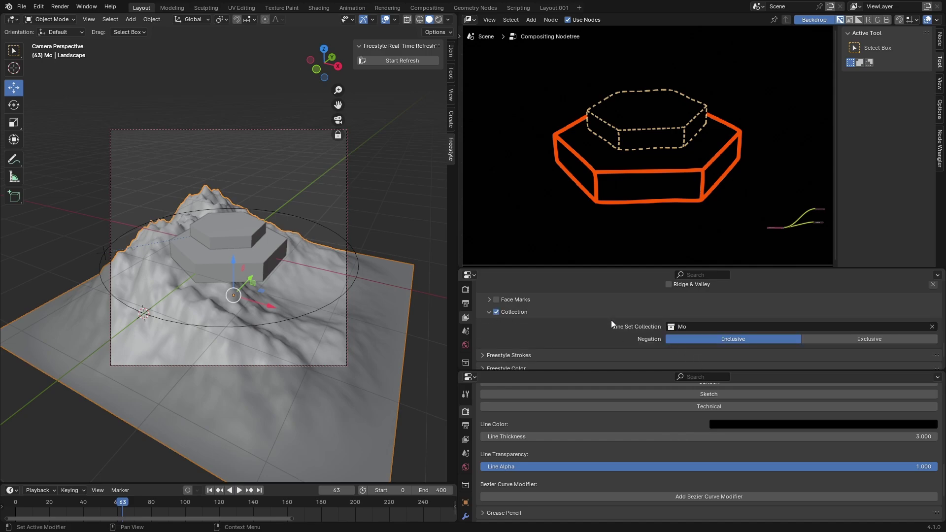
pyautogui.scroll(-3, 577, 350)
pyautogui.scroll(3, 626, 348)
pyautogui.scroll(3, 625, 348)
pyautogui.scroll(5, 626, 348)
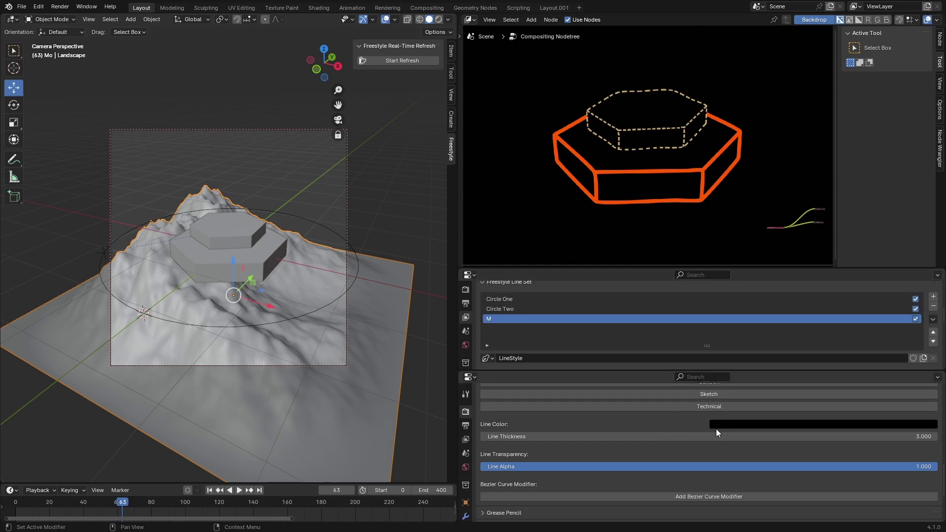
# - Apply the Technical preset with white lines, thinning them from 1.4 to 0.1 thickness
pyautogui.click(702, 408)
pyautogui.click(875, 424)
pyautogui.click(875, 327)
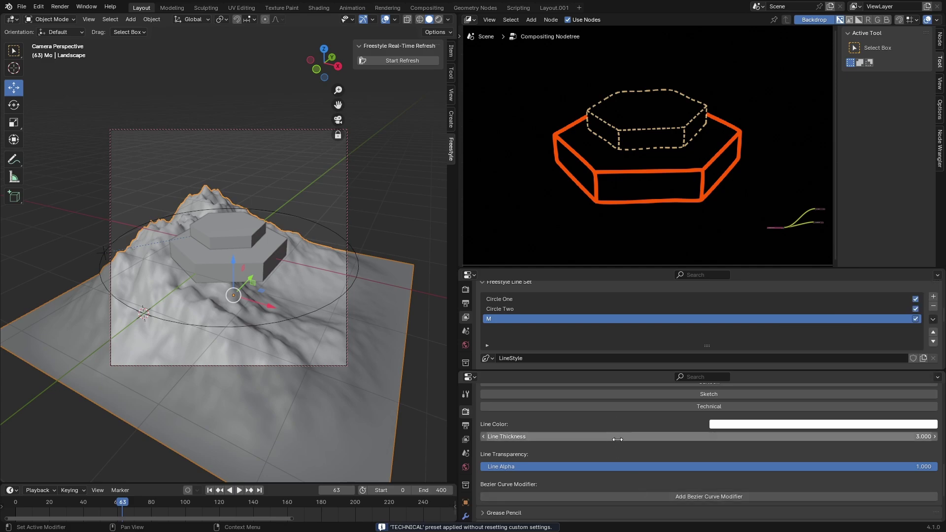
pyautogui.moveTo(617, 437); pyautogui.dragTo(581, 436)
pyautogui.click(400, 60)
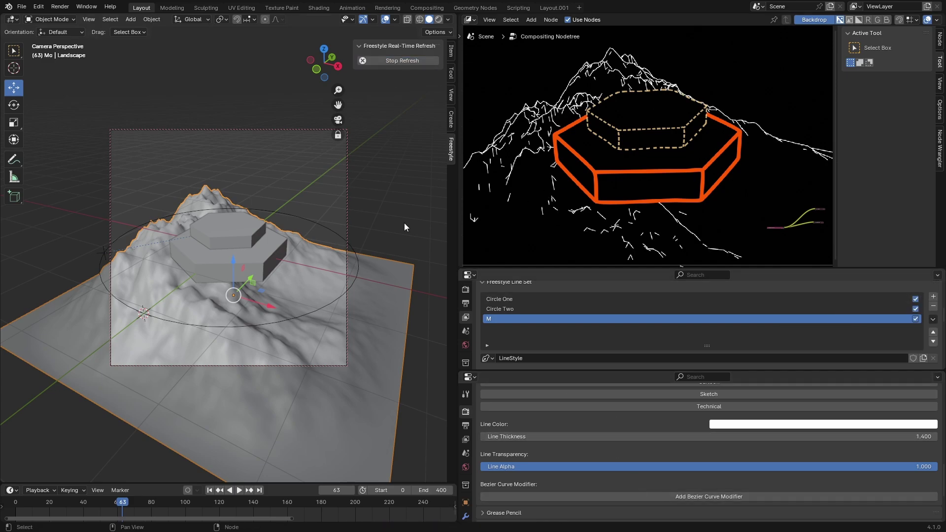
pyautogui.moveTo(781, 438); pyautogui.dragTo(739, 438)
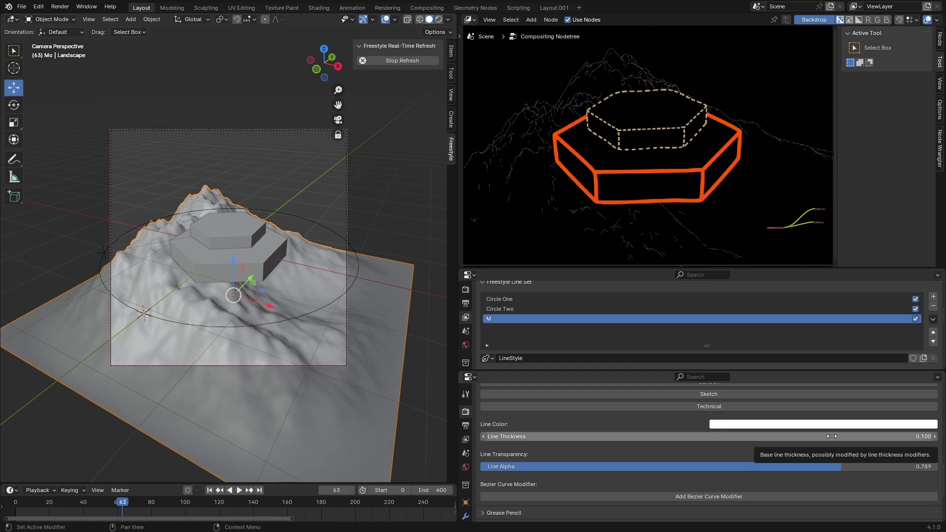
# - Save the file and render the full animation as AVI JPEG from Layout.001
pyautogui.click(412, 59)
pyautogui.hotkey('ctrl', 's')
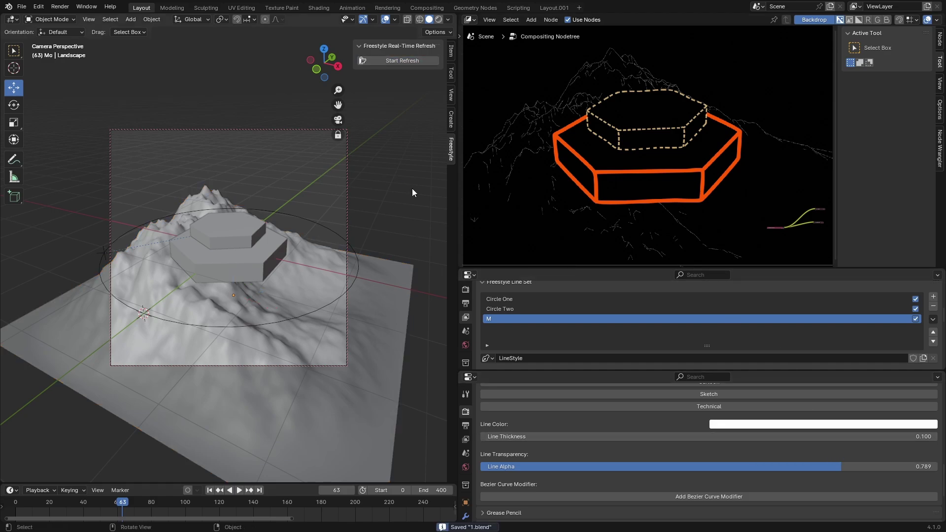
pyautogui.hotkey('ctrl', 'pageup')
pyautogui.click(790, 232)
pyautogui.click(60, 6)
pyautogui.click(74, 30)
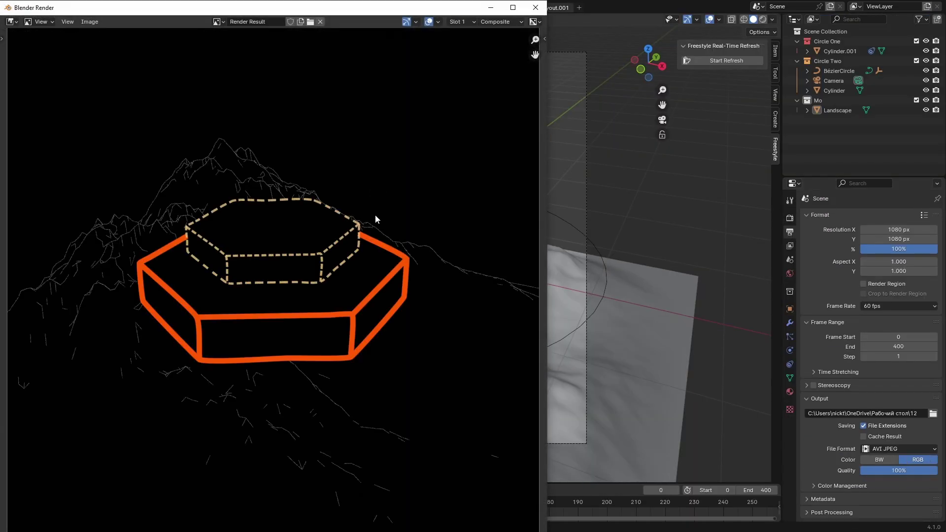